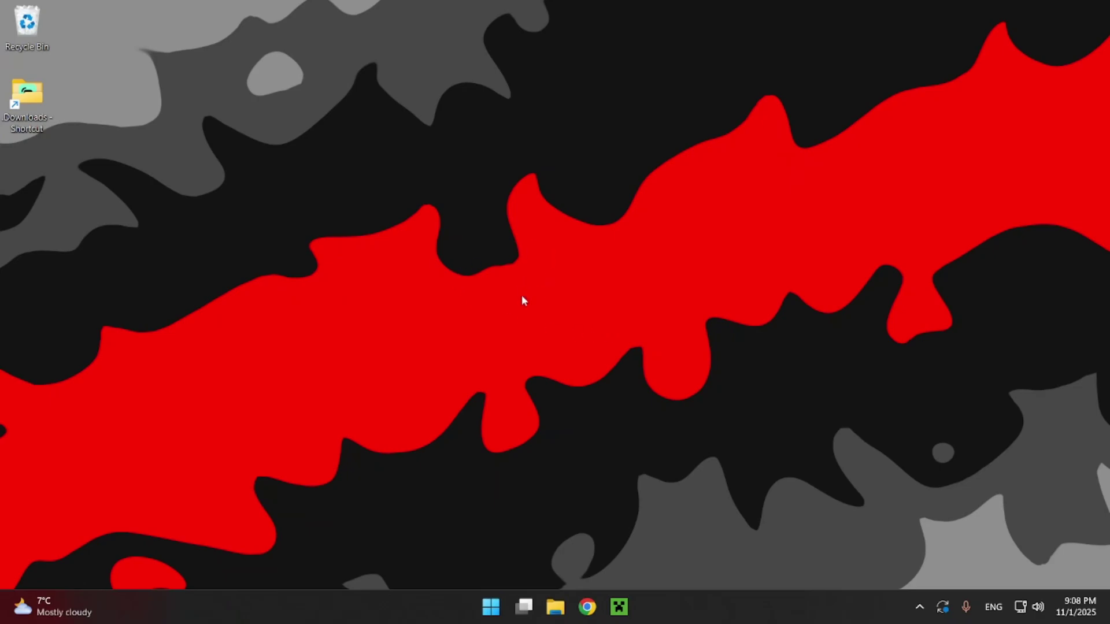
Search the web in Chrome for "Prism Launcher" and open the official Prism Launcher home page
{"action": "left_click", "coordinate": [587, 607]}
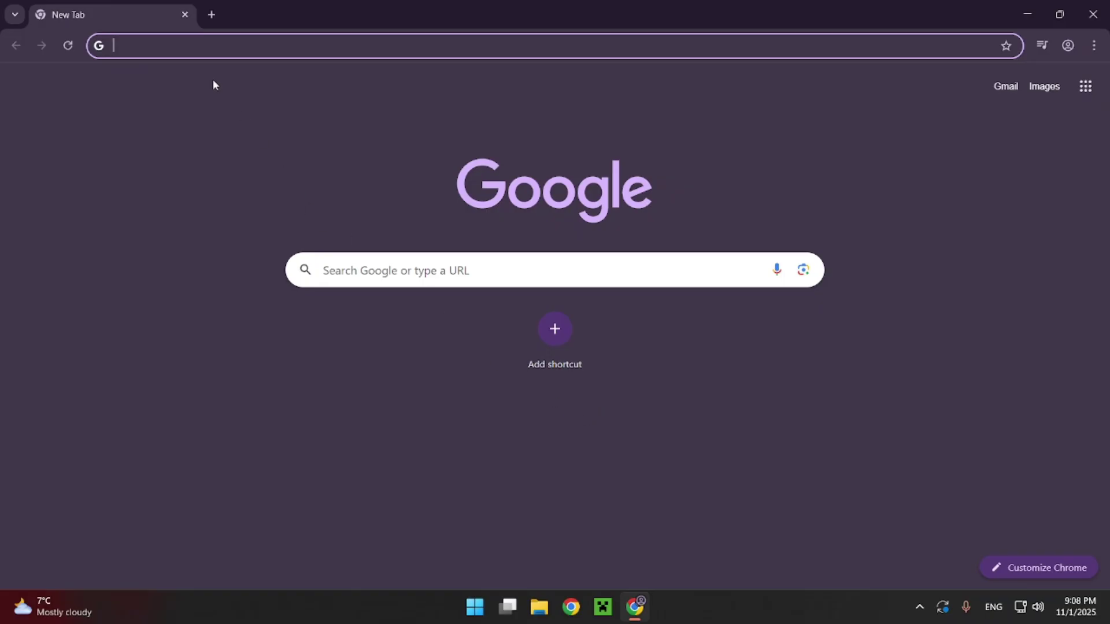
{"action": "left_click", "coordinate": [157, 51]}
{"action": "type", "text": "Pr"}
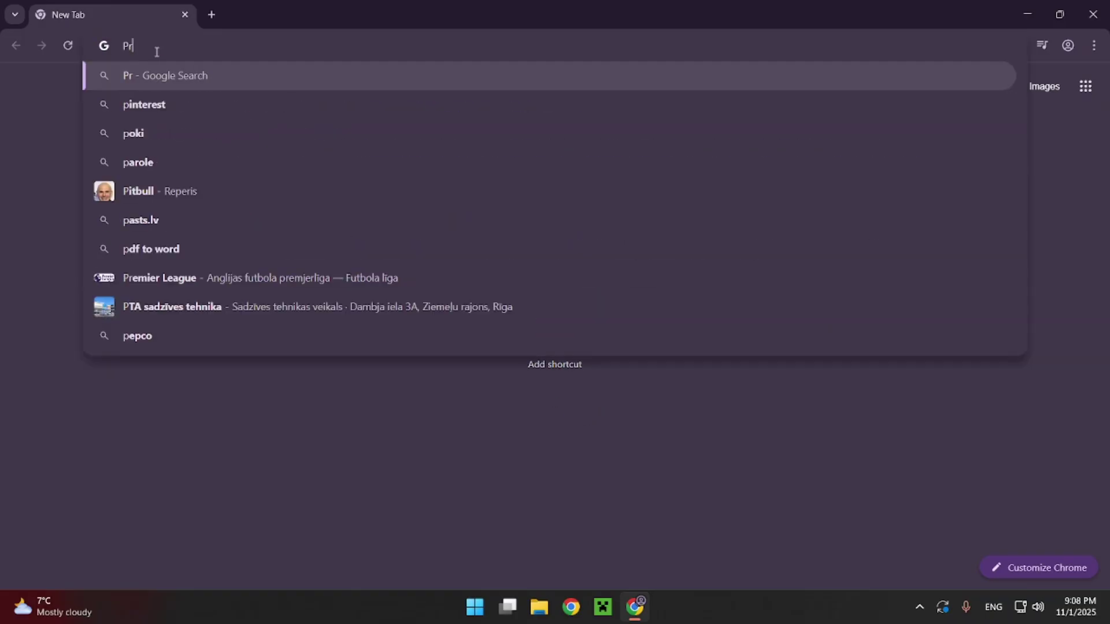
{"action": "type", "text": "ism Launcher"}
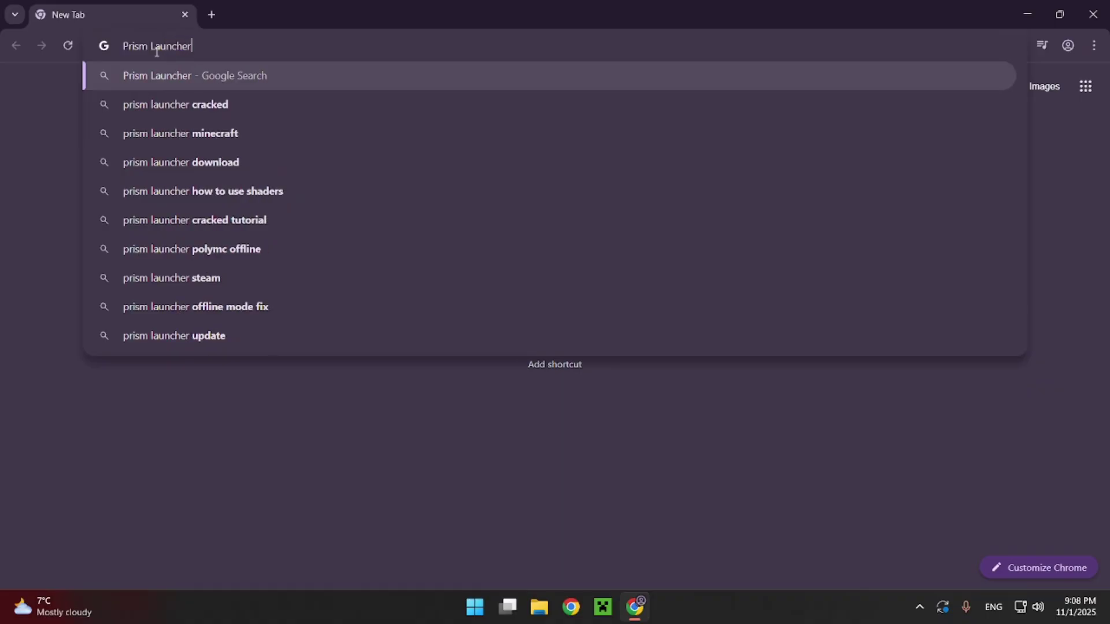
{"action": "key", "text": "Return"}
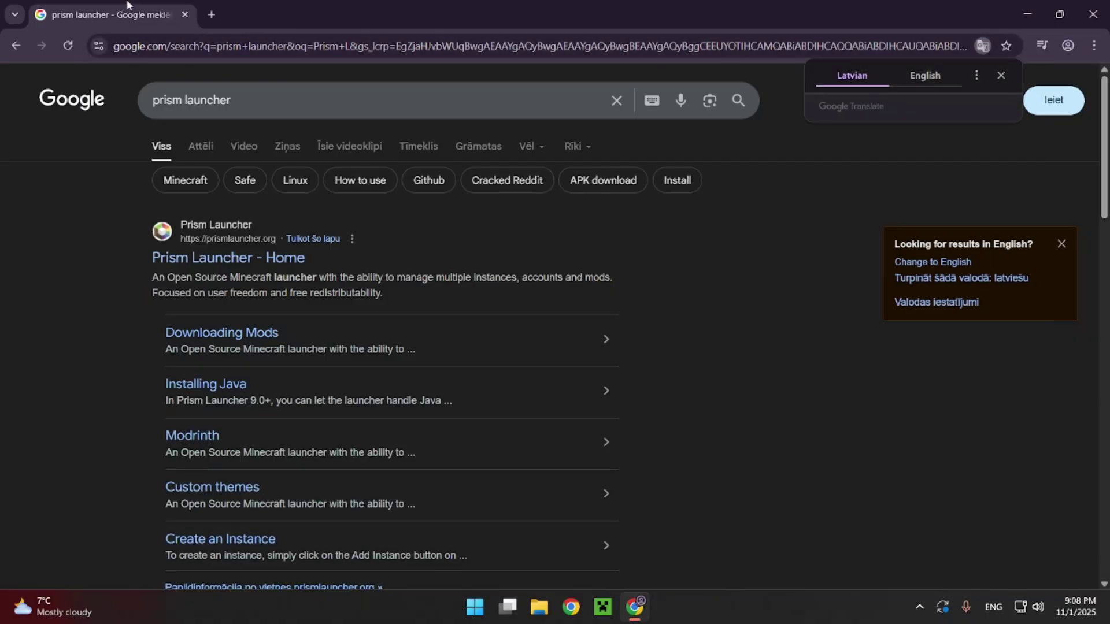
{"action": "left_click", "coordinate": [220, 257]}
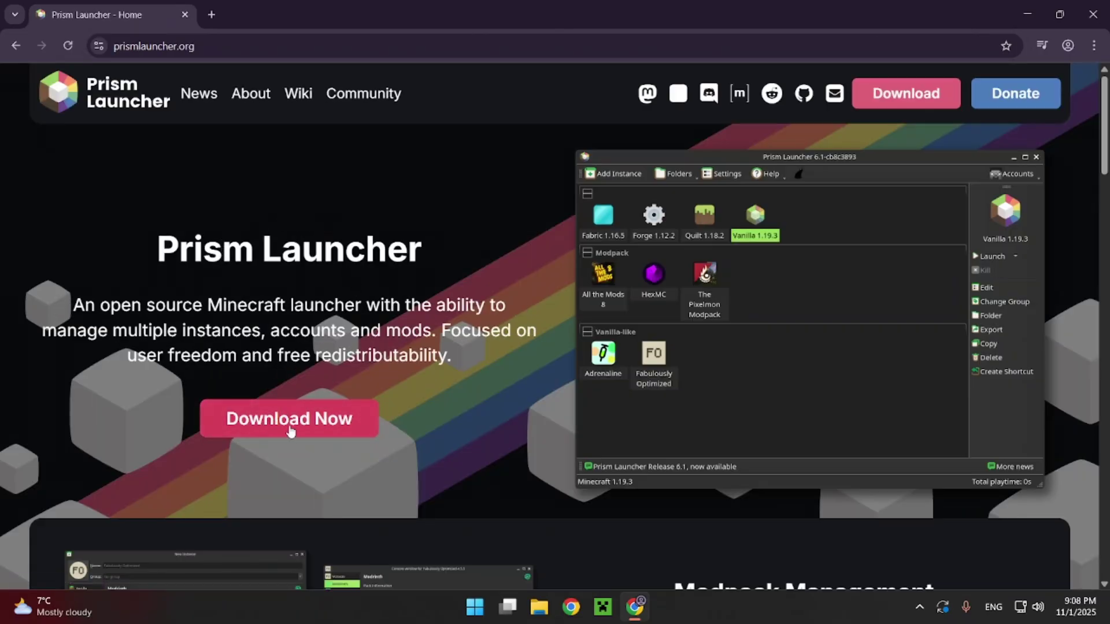
Download the Windows 10/11 64-bit installer (.exe) of Prism Launcher 9.4 and locate it in the recent downloads
{"action": "left_click", "coordinate": [289, 424]}
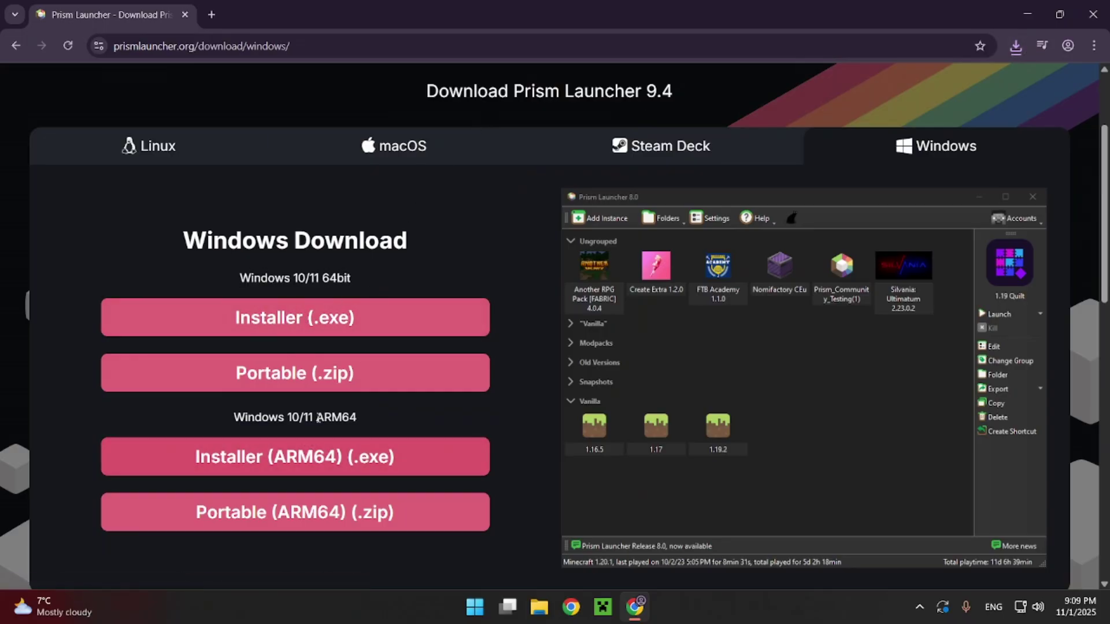
{"action": "left_click_drag", "start_coordinate": [317, 417], "coordinate": [382, 418]}
{"action": "left_click", "coordinate": [367, 415]}
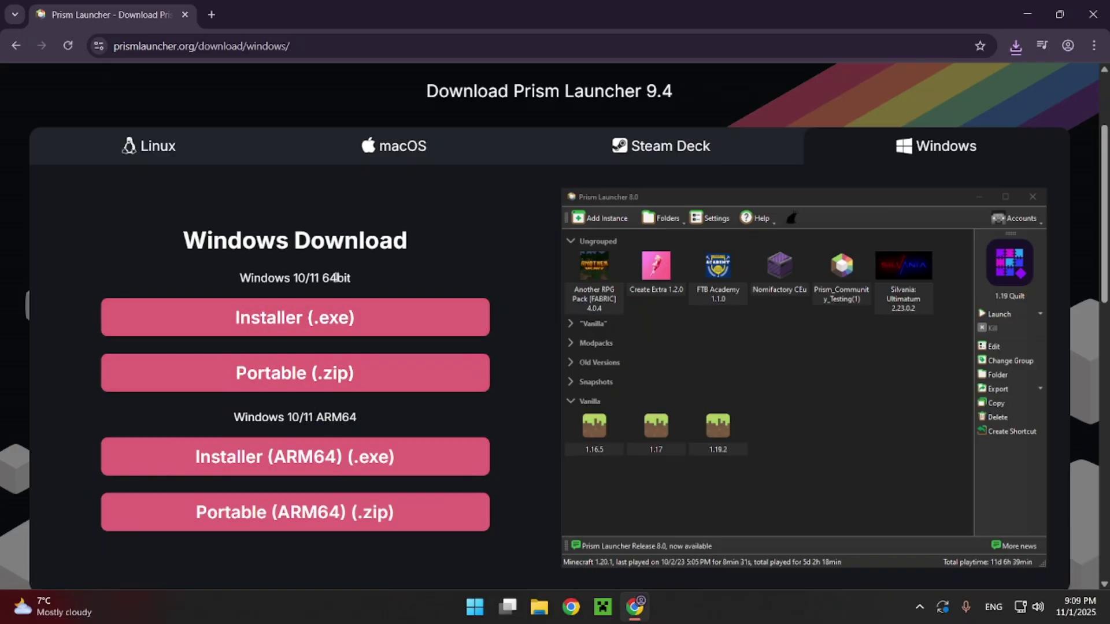
{"action": "left_click", "coordinate": [1016, 47]}
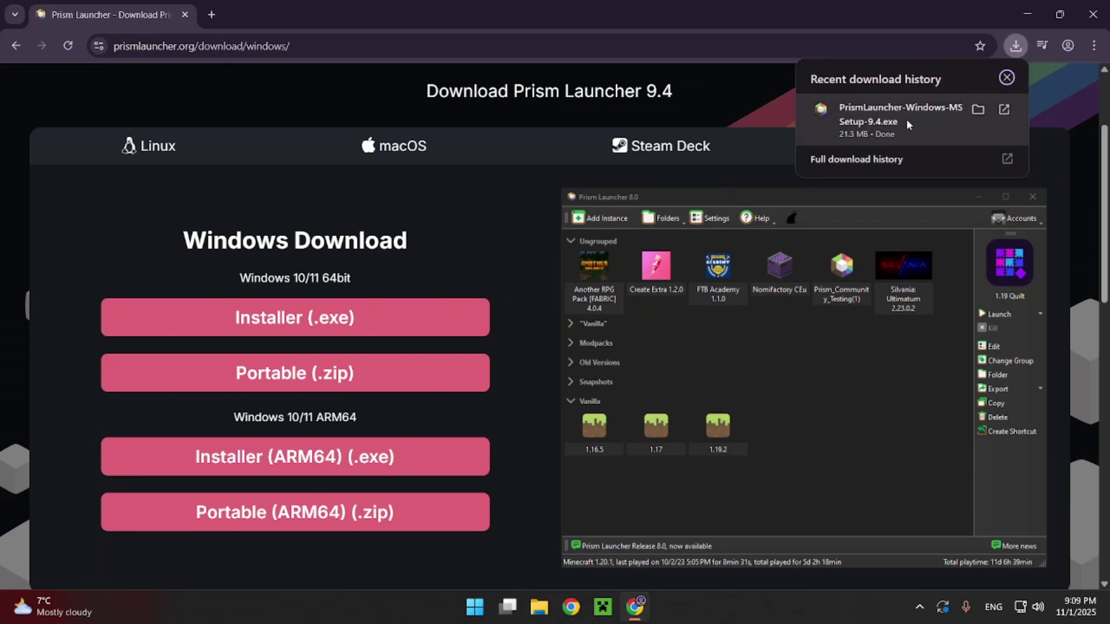
{"action": "left_click", "coordinate": [892, 126]}
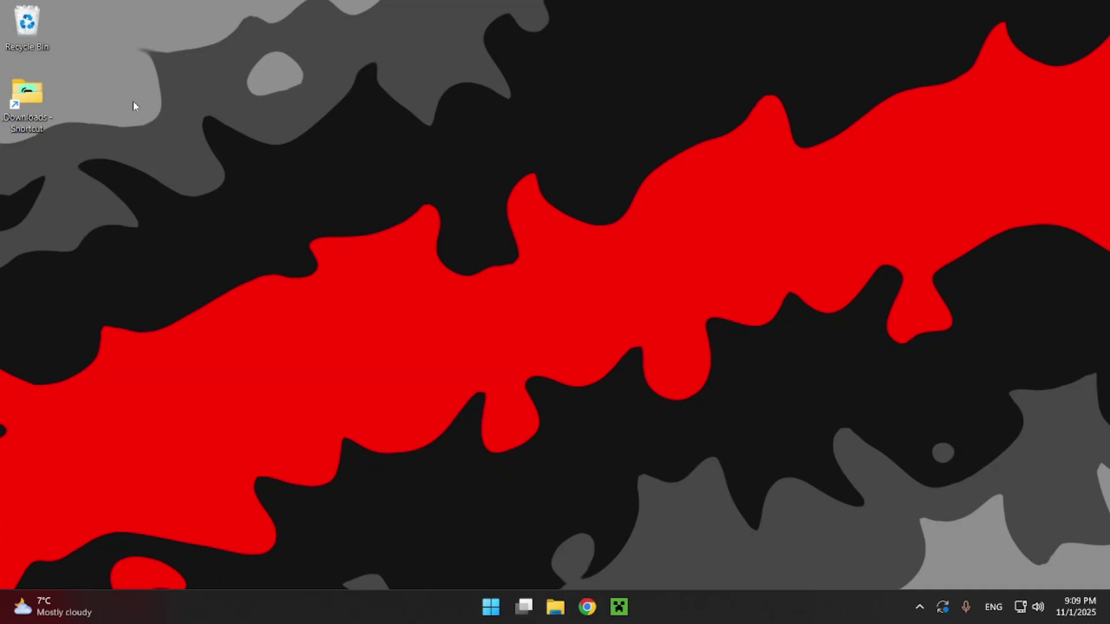
Run PrismLauncher-Windows-MSVC-Setup-9.4 from the .Downloads folder and install Prism Launcher with the default components
{"action": "double_click", "coordinate": [33, 123]}
{"action": "left_click", "coordinate": [370, 286]}
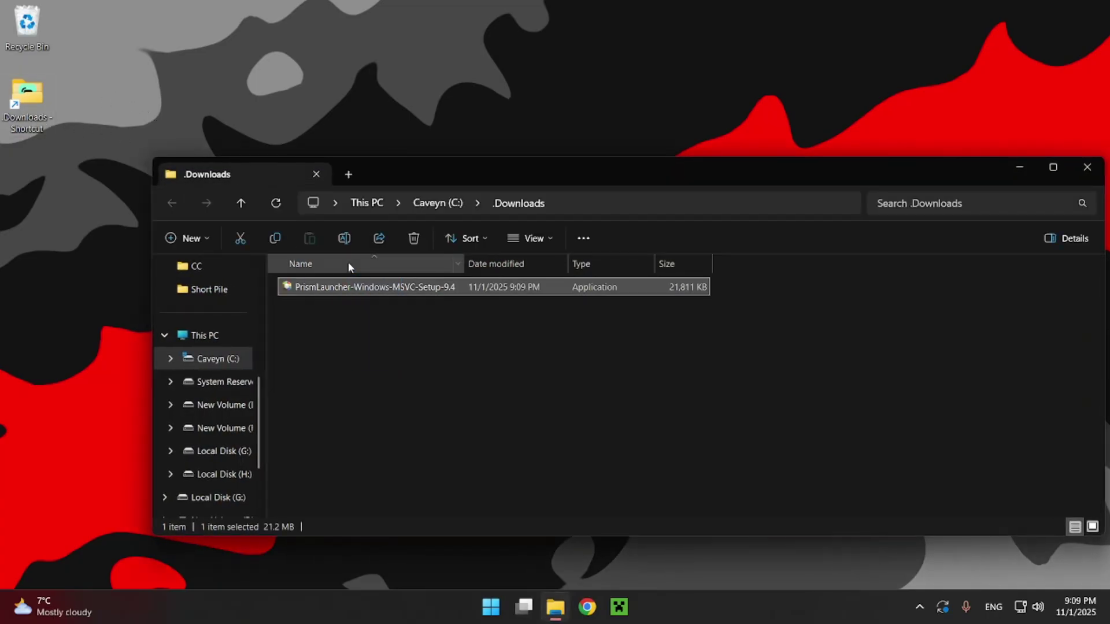
{"action": "double_click", "coordinate": [429, 287]}
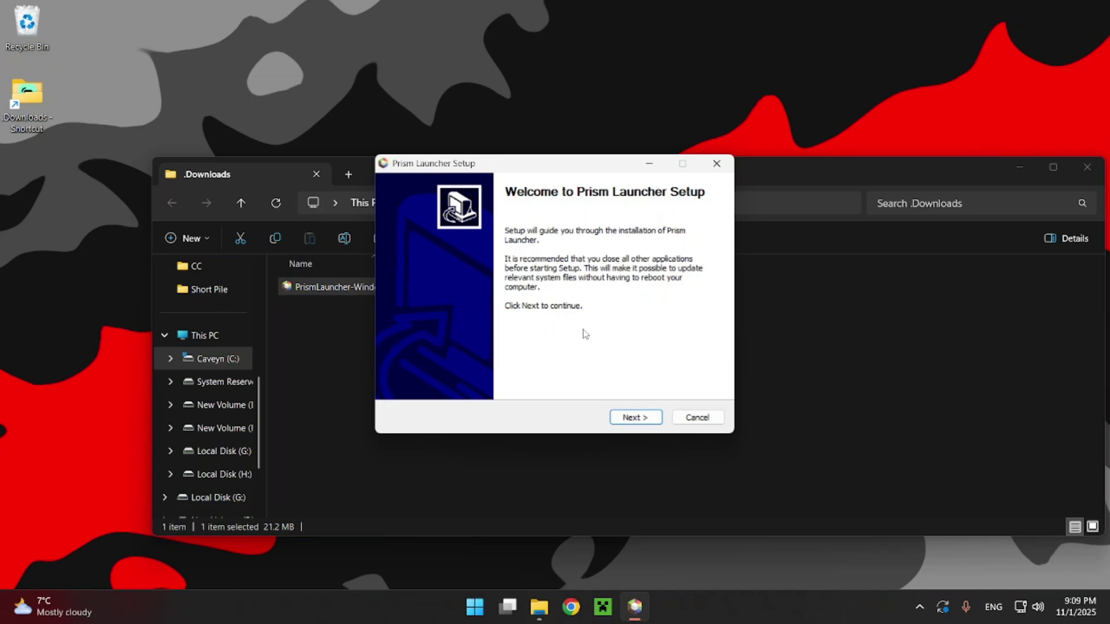
{"action": "left_click", "coordinate": [635, 418]}
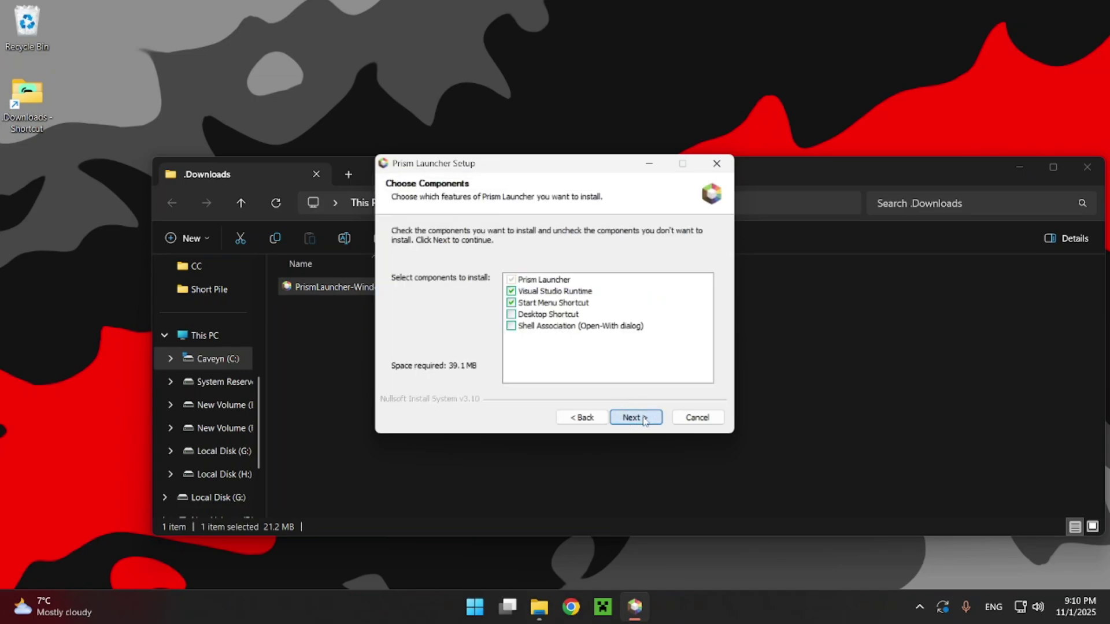
{"action": "left_click", "coordinate": [635, 416]}
{"action": "left_click", "coordinate": [636, 417]}
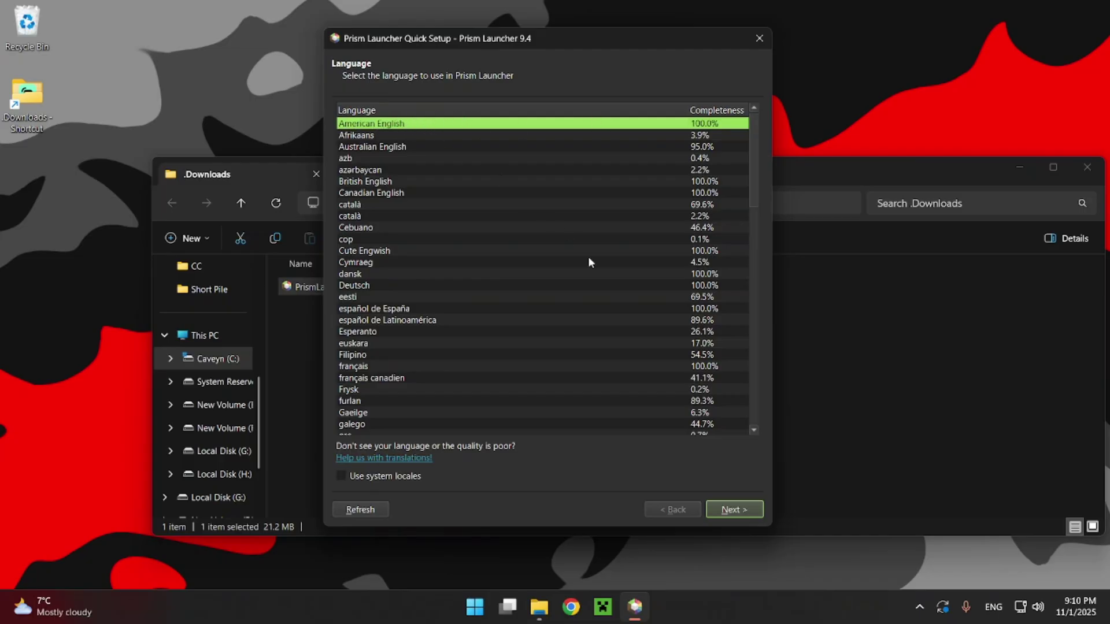
Complete the quick setup with American English, Simple (Colored) icons and the Dark widget theme
{"action": "left_click", "coordinate": [743, 512]}
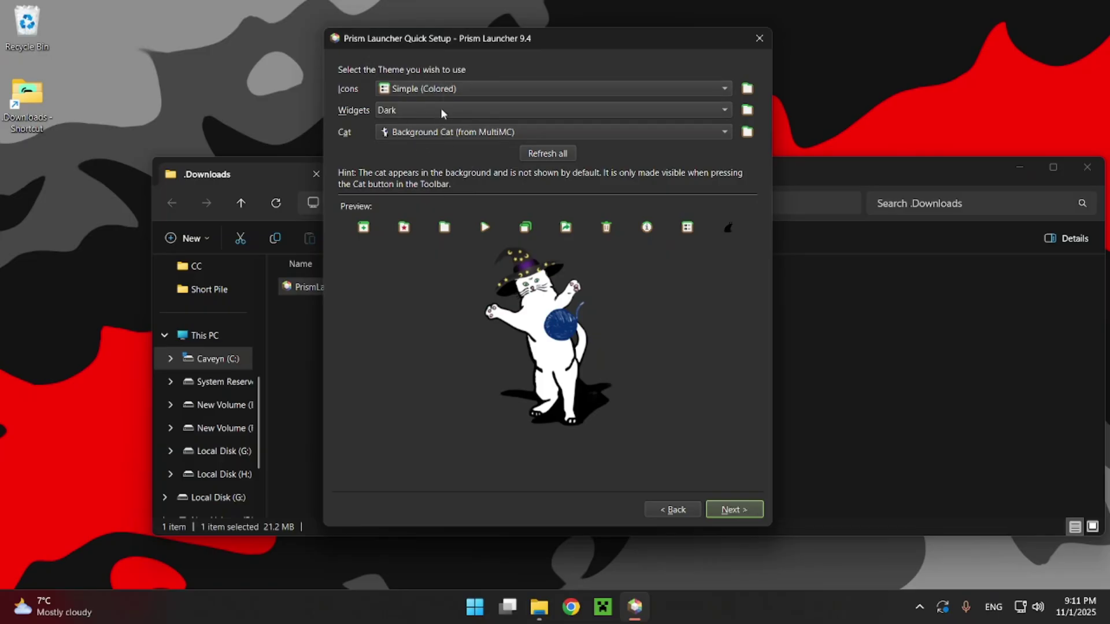
{"action": "left_click", "coordinate": [759, 512]}
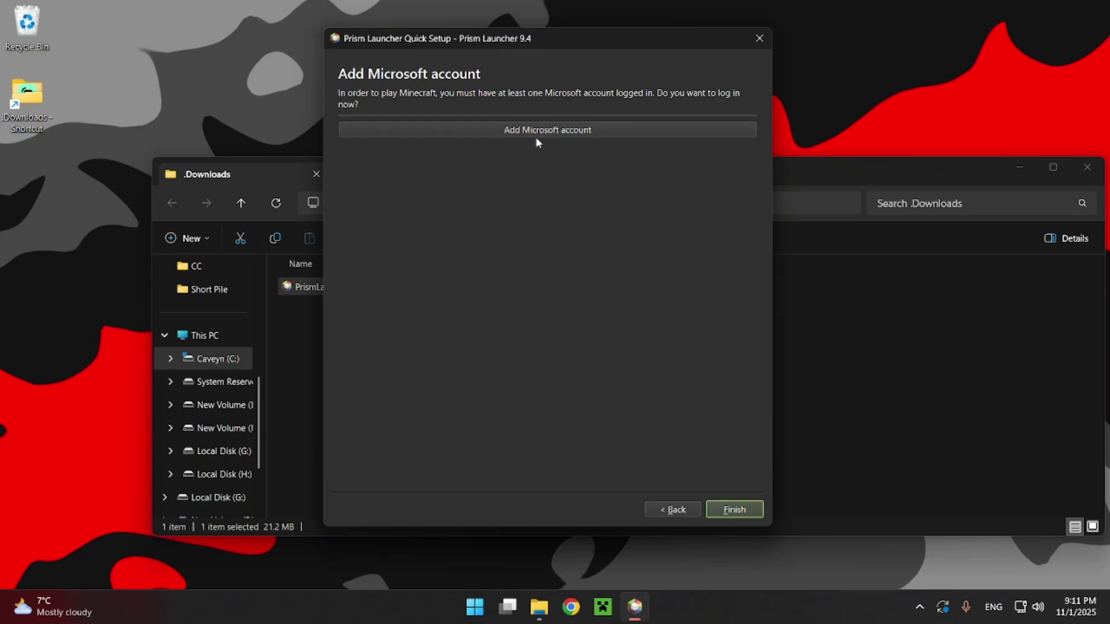
{"action": "key", "text": "Return"}
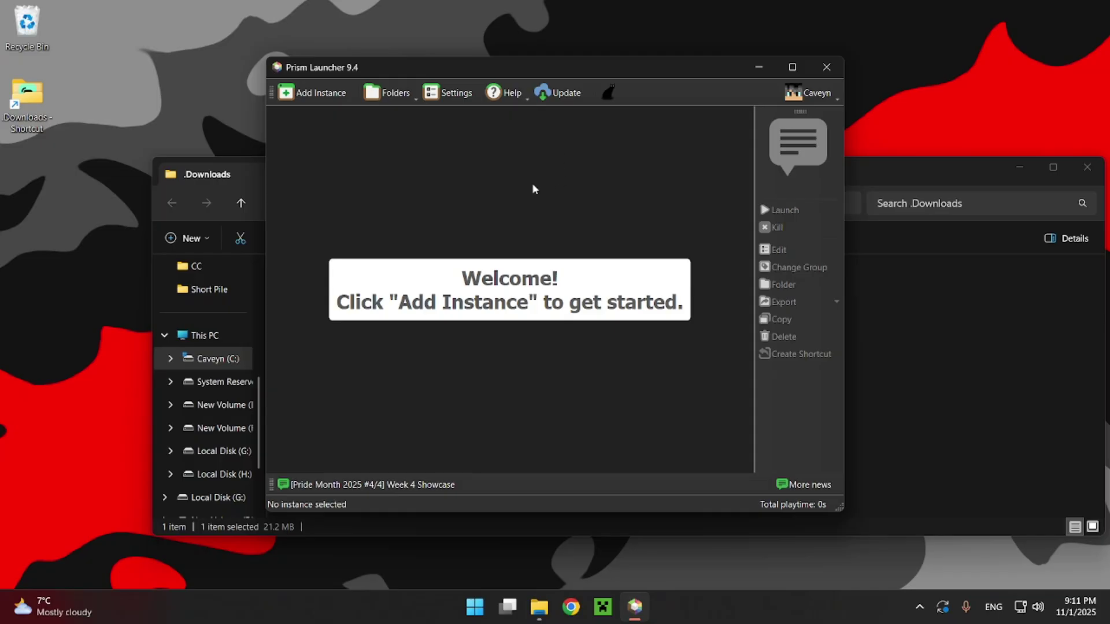
Start a new instance and look through the list of available Minecraft release versions
{"action": "left_click", "coordinate": [320, 102]}
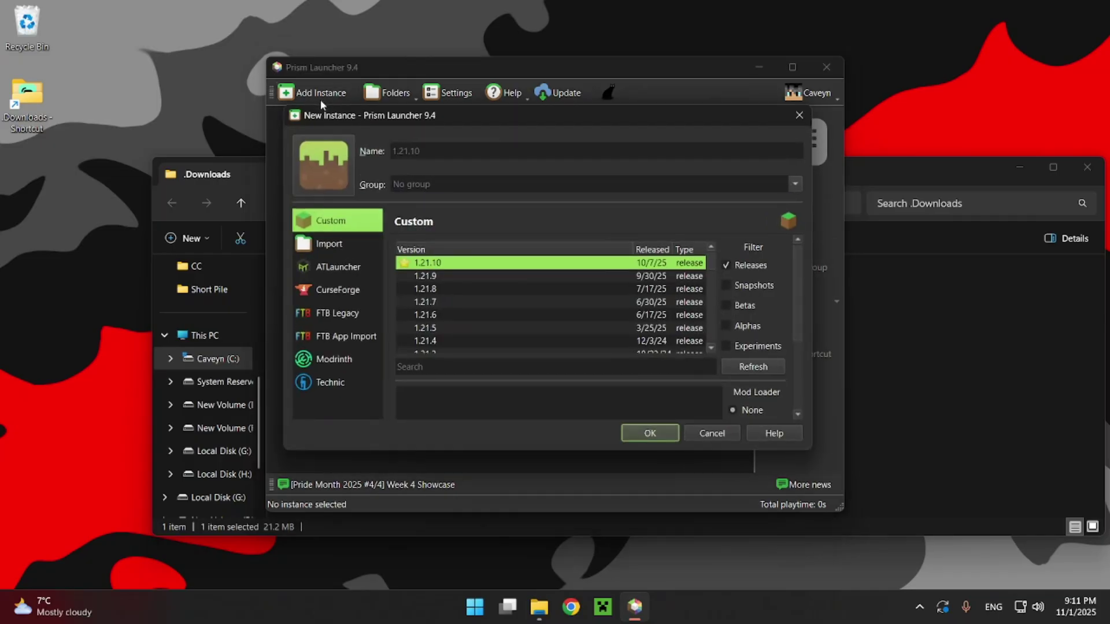
{"action": "scroll", "coordinate": [492, 290], "scroll_direction": "down", "scroll_amount": 2}
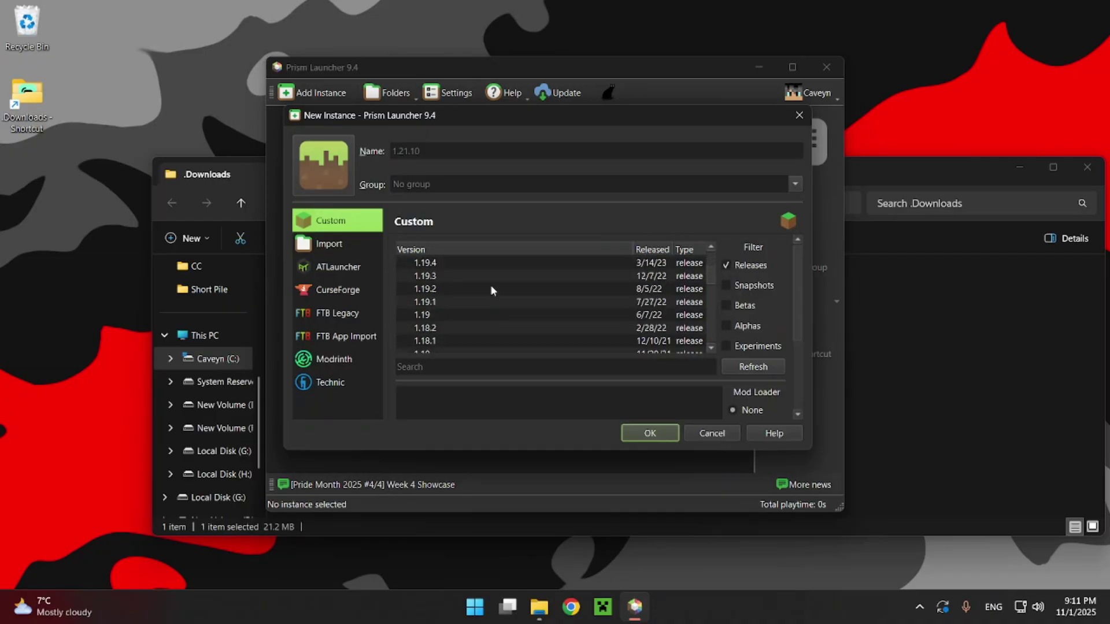
{"action": "scroll", "coordinate": [463, 302], "scroll_direction": "up", "scroll_amount": 2}
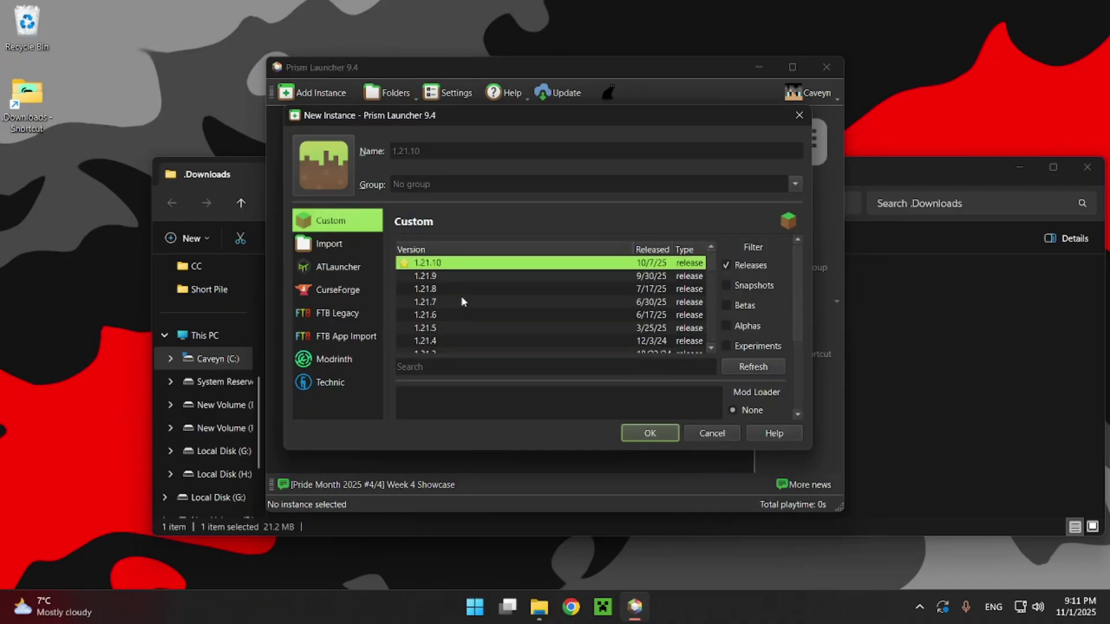
{"action": "scroll", "coordinate": [463, 277], "scroll_direction": "down", "scroll_amount": 1}
{"action": "scroll", "coordinate": [461, 284], "scroll_direction": "up", "scroll_amount": 1}
Preview the Fabulously Optimized modpack in the Modrinth catalogue and return to the custom version list
{"action": "left_click", "coordinate": [331, 363]}
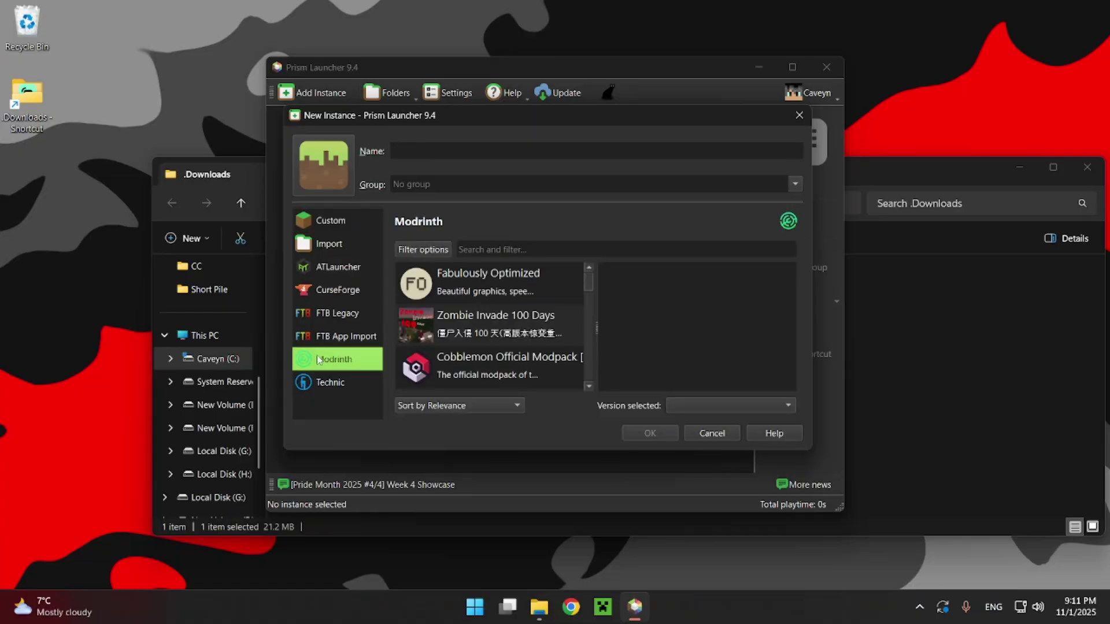
{"action": "left_click", "coordinate": [461, 282]}
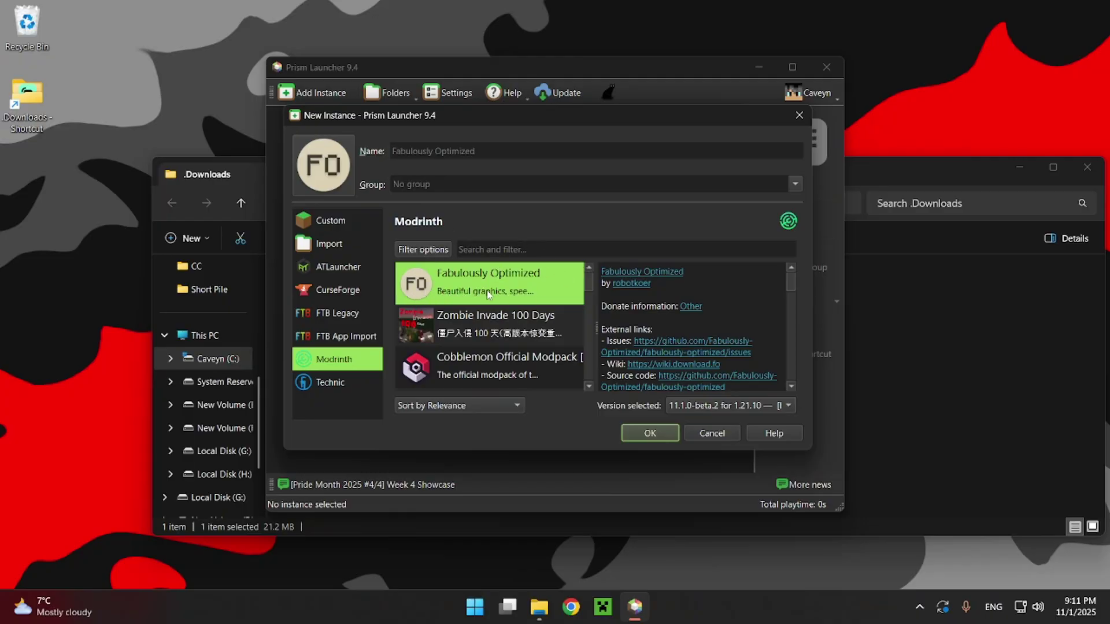
{"action": "left_click", "coordinate": [339, 224]}
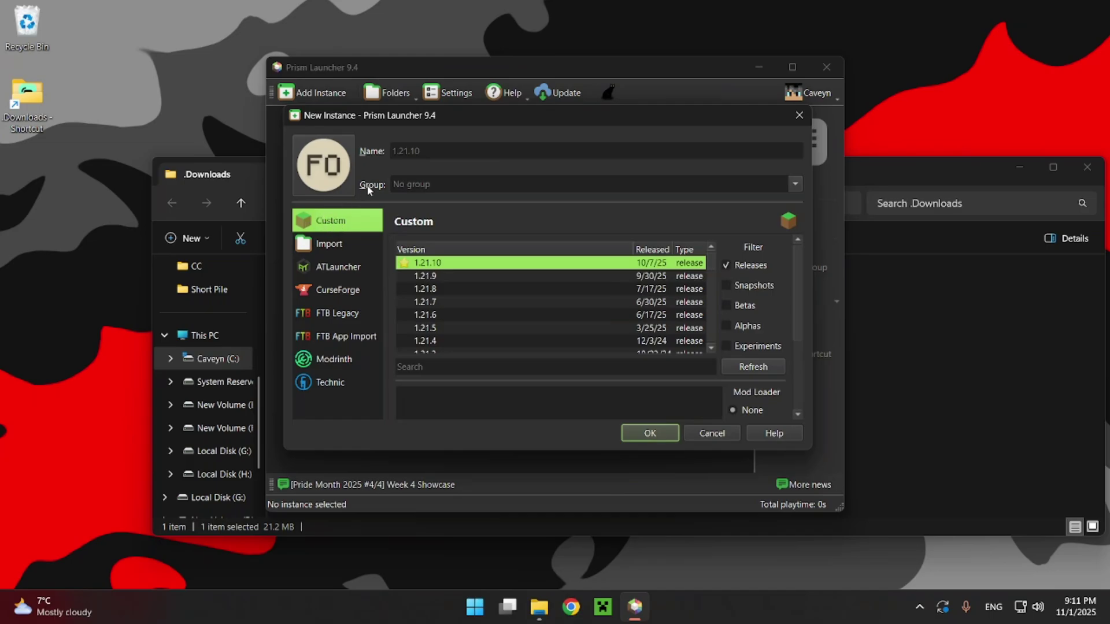
Create a custom instance using Minecraft release 1.21.10
{"action": "left_click", "coordinate": [444, 278]}
{"action": "left_click", "coordinate": [444, 266]}
{"action": "key", "text": "Return"}
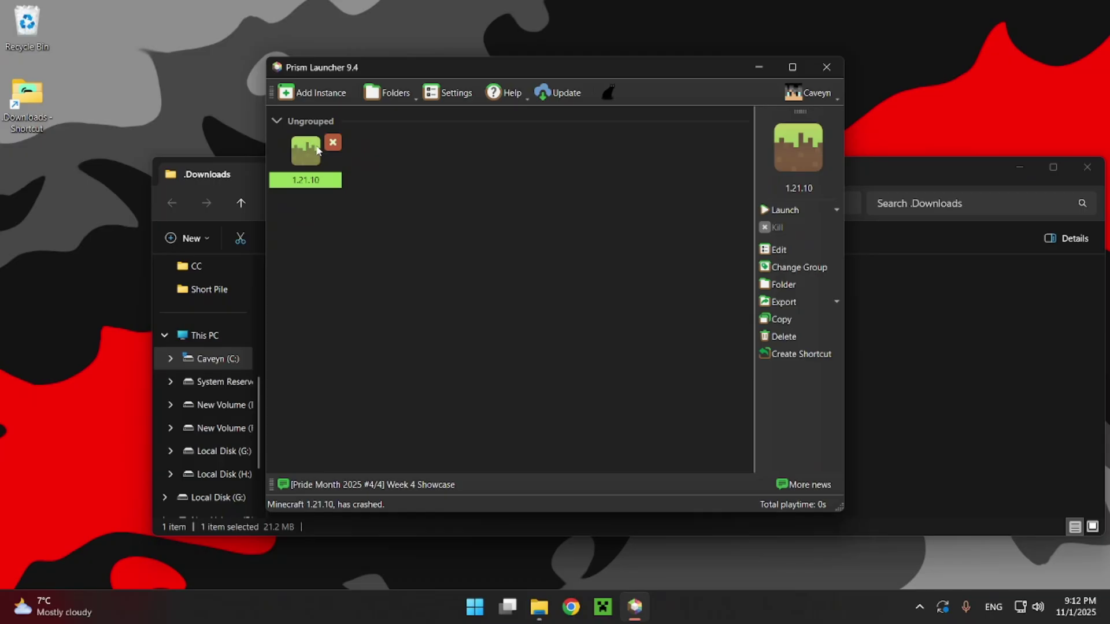
Open the 1.21.10 instance for editing and review its log, version, mods, resource packs, shader packs, notes, worlds, servers and screenshots pages
{"action": "right_click", "coordinate": [309, 158]}
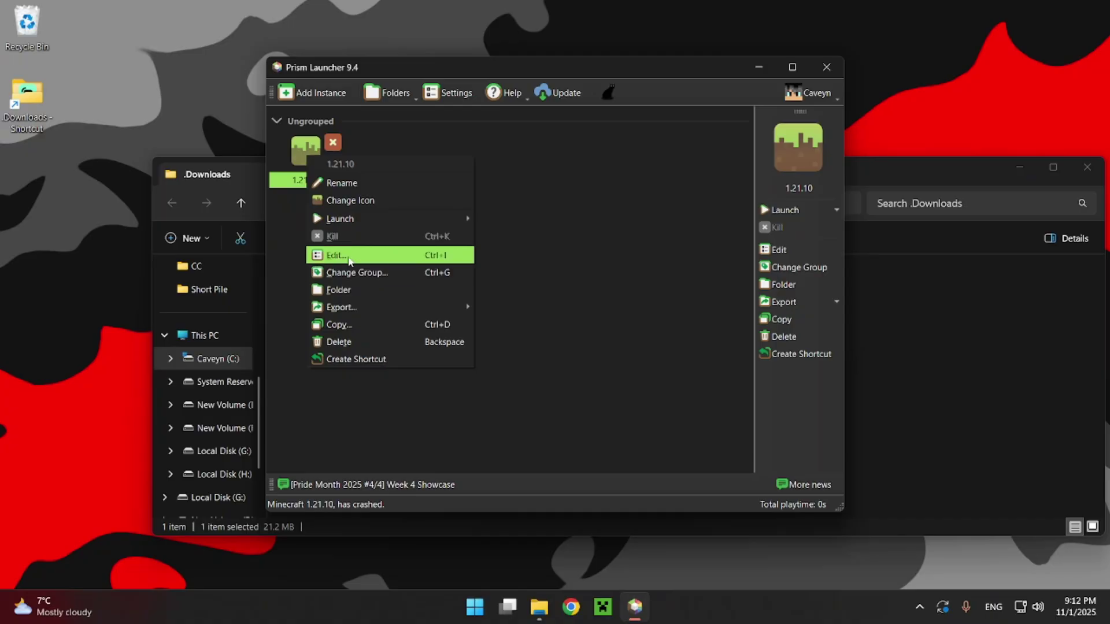
{"action": "left_click", "coordinate": [345, 262]}
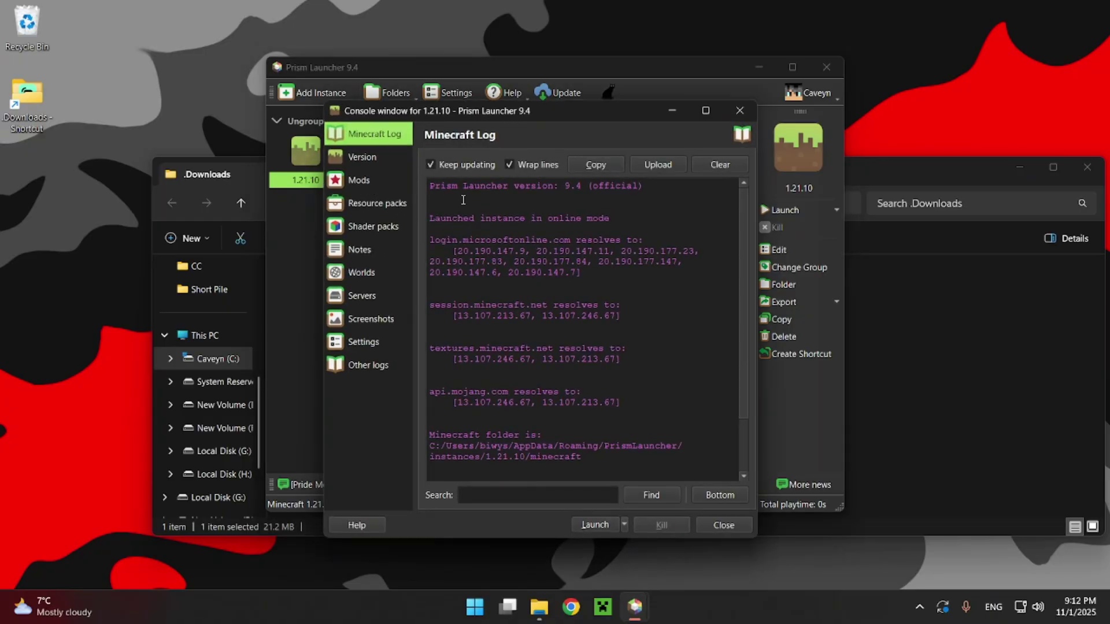
{"action": "scroll", "coordinate": [496, 223], "scroll_direction": "up", "scroll_amount": 2}
{"action": "left_click", "coordinate": [369, 158]}
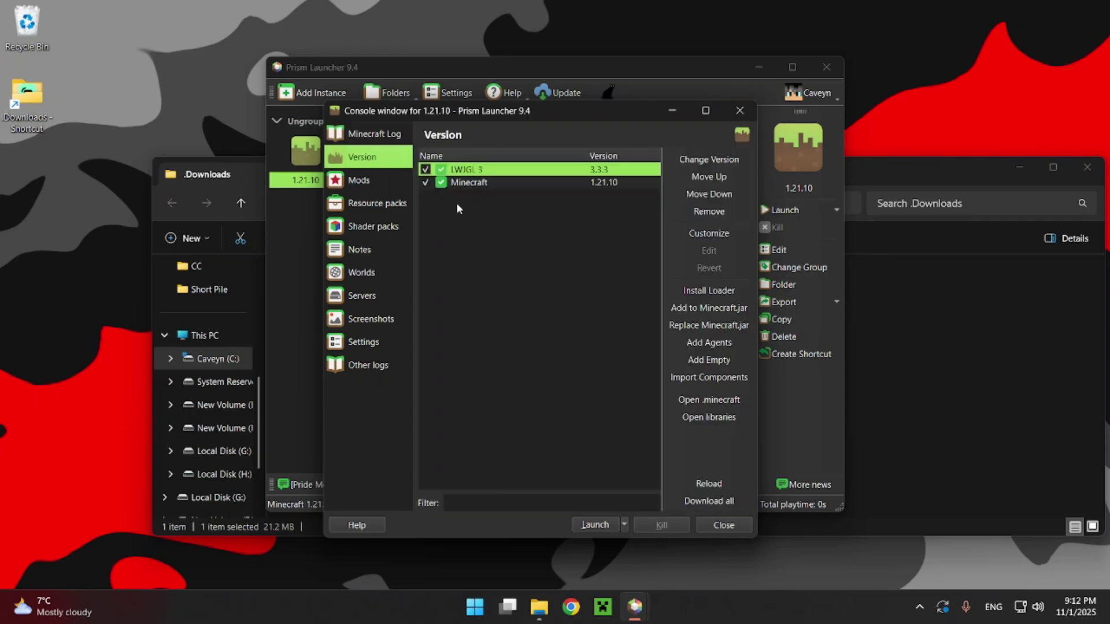
{"action": "left_click", "coordinate": [359, 180]}
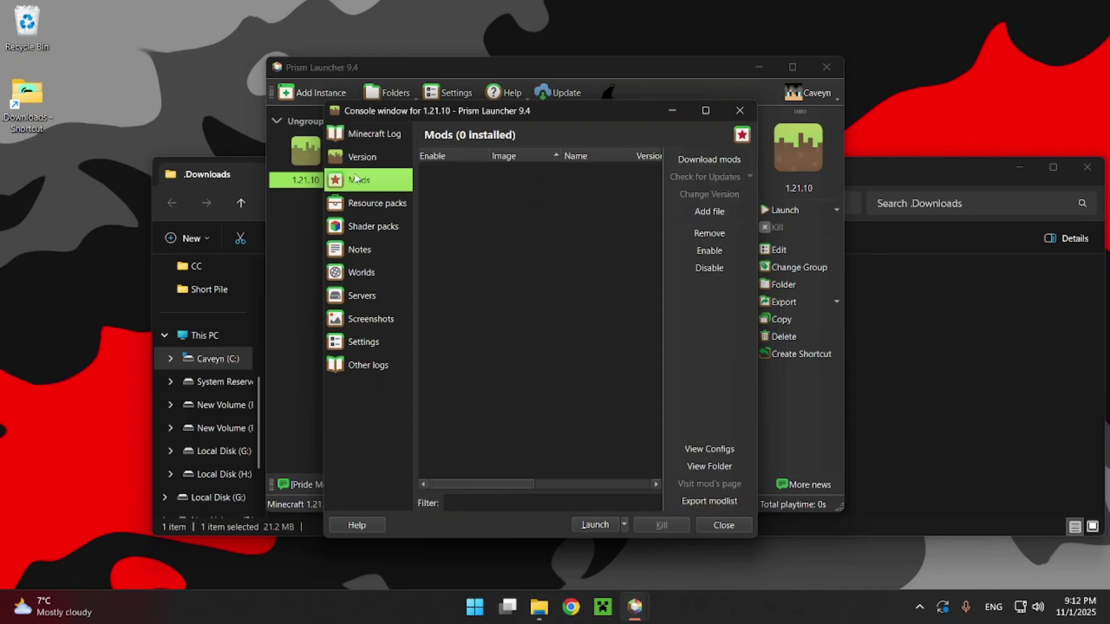
{"action": "left_click", "coordinate": [340, 204]}
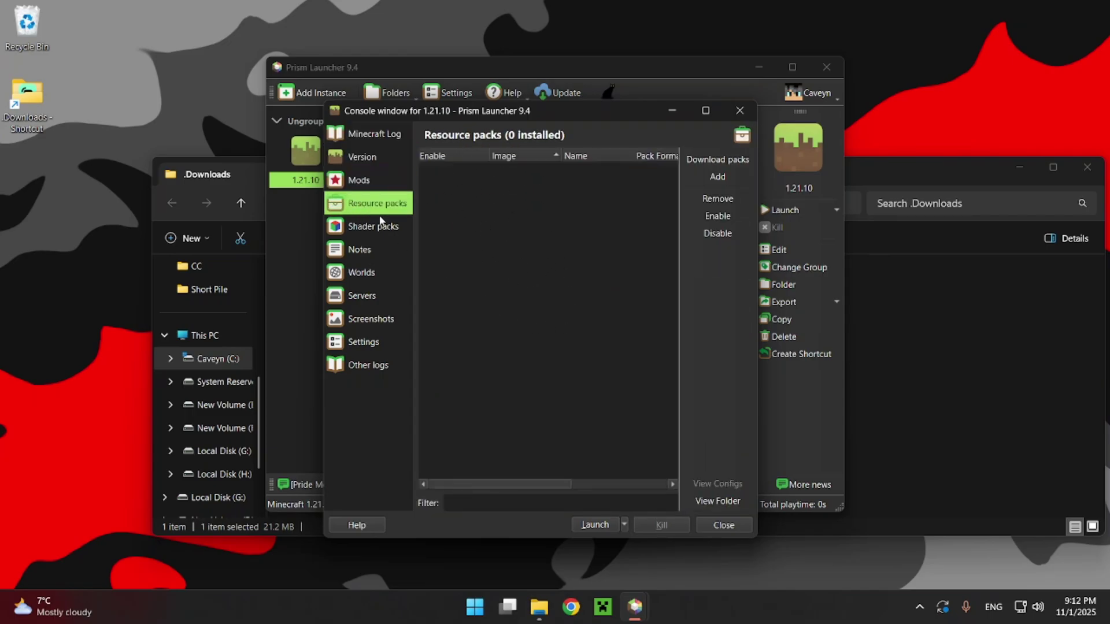
{"action": "left_click", "coordinate": [364, 229]}
{"action": "left_click", "coordinate": [353, 251]}
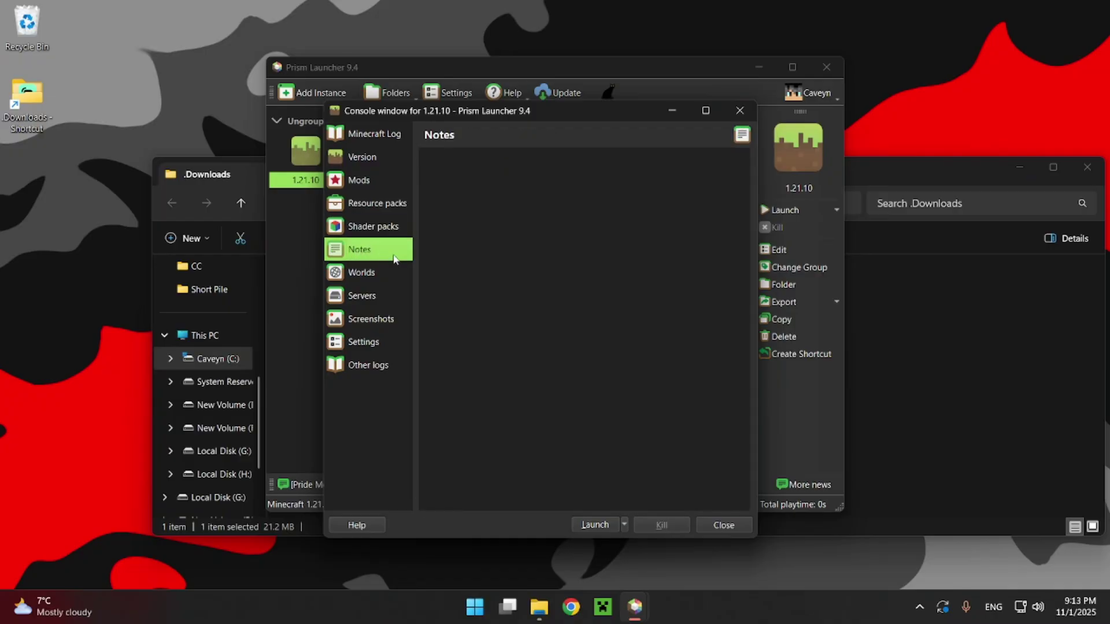
{"action": "left_click", "coordinate": [359, 272]}
{"action": "left_click", "coordinate": [384, 300]}
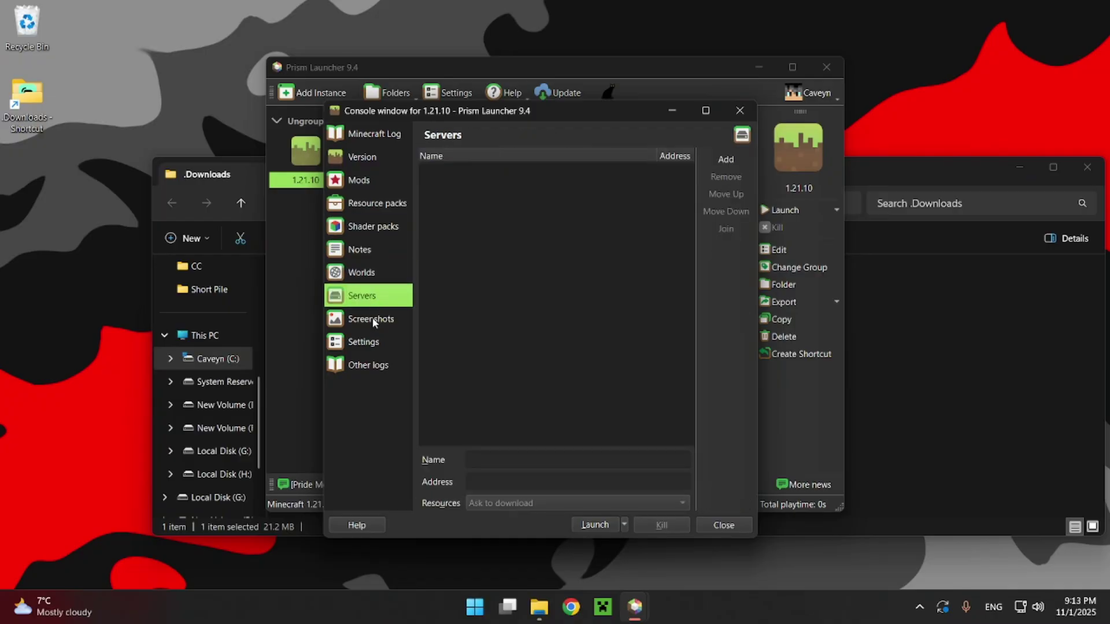
{"action": "left_click", "coordinate": [374, 323]}
Enable the instance's own memory settings, set the maximum memory allocation to 8192 MiB, and close the instance window
{"action": "left_click", "coordinate": [368, 345]}
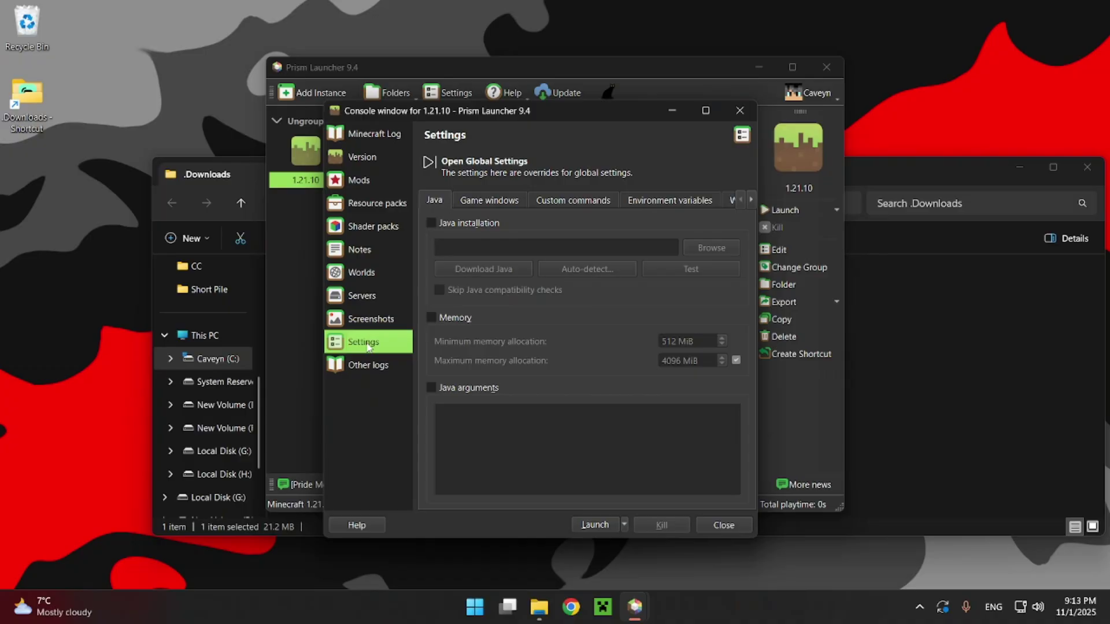
{"action": "left_click", "coordinate": [431, 317]}
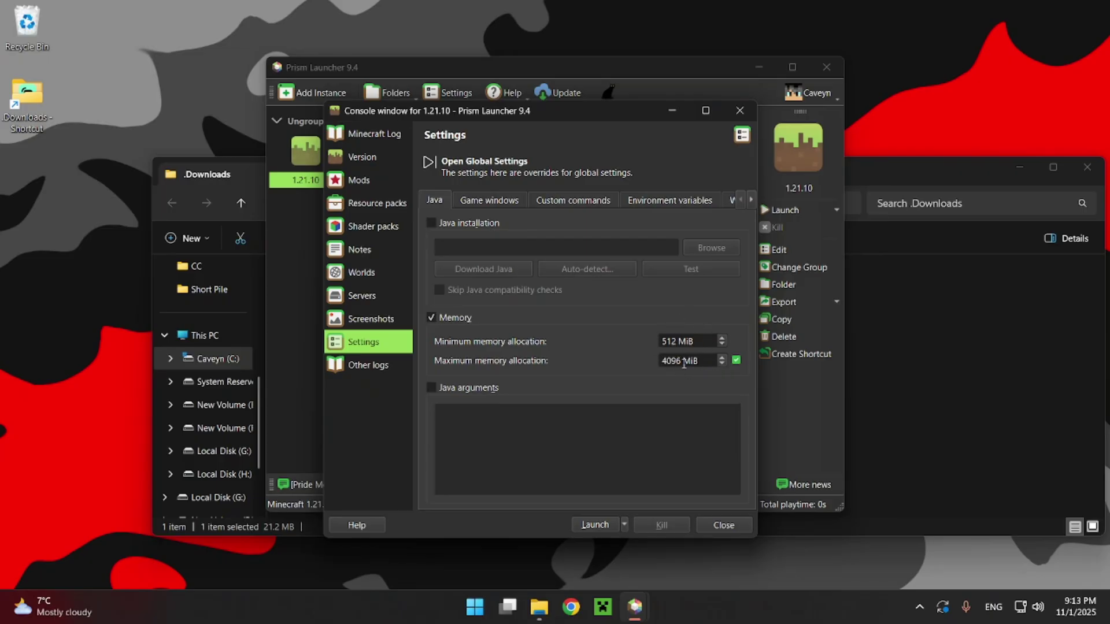
{"action": "left_click_drag", "start_coordinate": [680, 363], "coordinate": [663, 363]}
{"action": "type", "text": "8192"}
{"action": "left_click", "coordinate": [580, 370]}
{"action": "left_click", "coordinate": [741, 115]}
Reopen the 1.21.10 instance for editing and bring up its settings page
{"action": "right_click", "coordinate": [310, 170]}
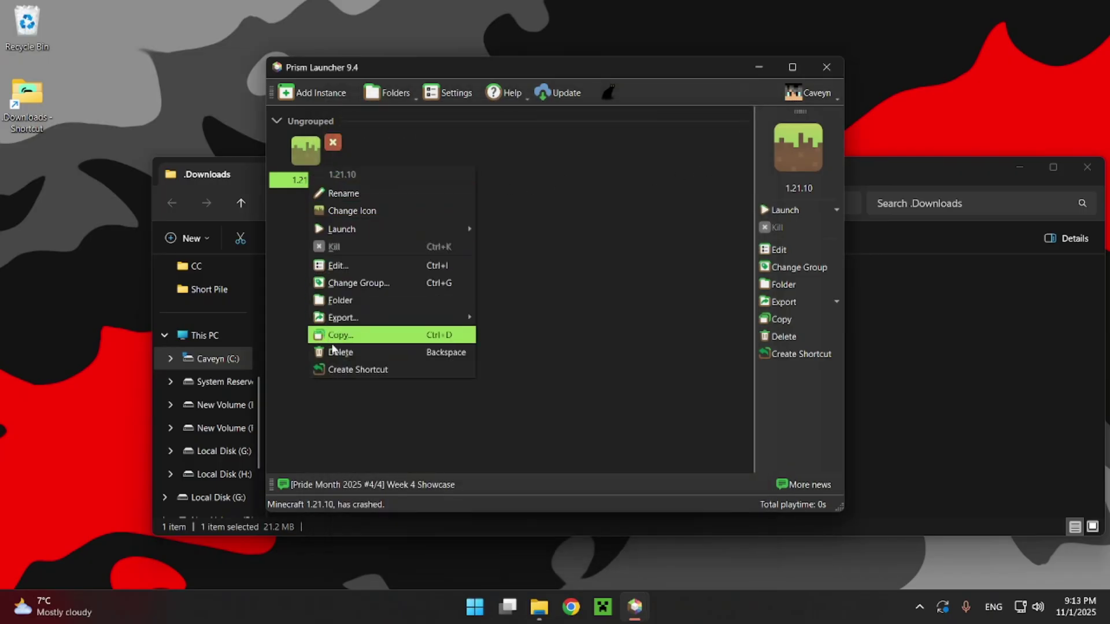
{"action": "mouse_move", "coordinate": [344, 319]}
{"action": "left_click", "coordinate": [349, 270]}
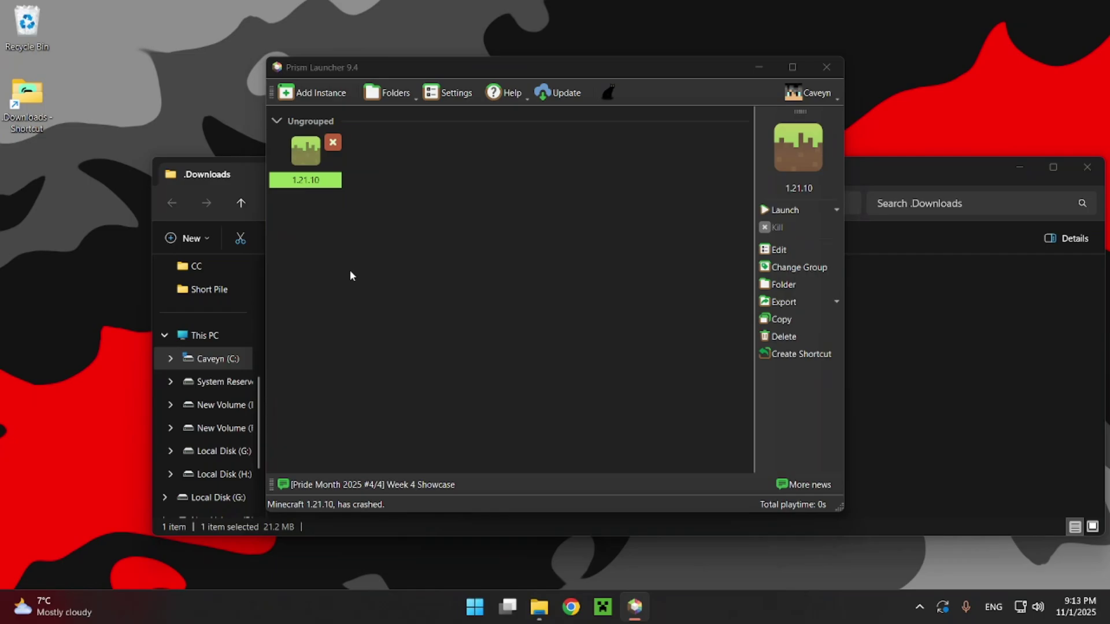
{"action": "left_click", "coordinate": [358, 341]}
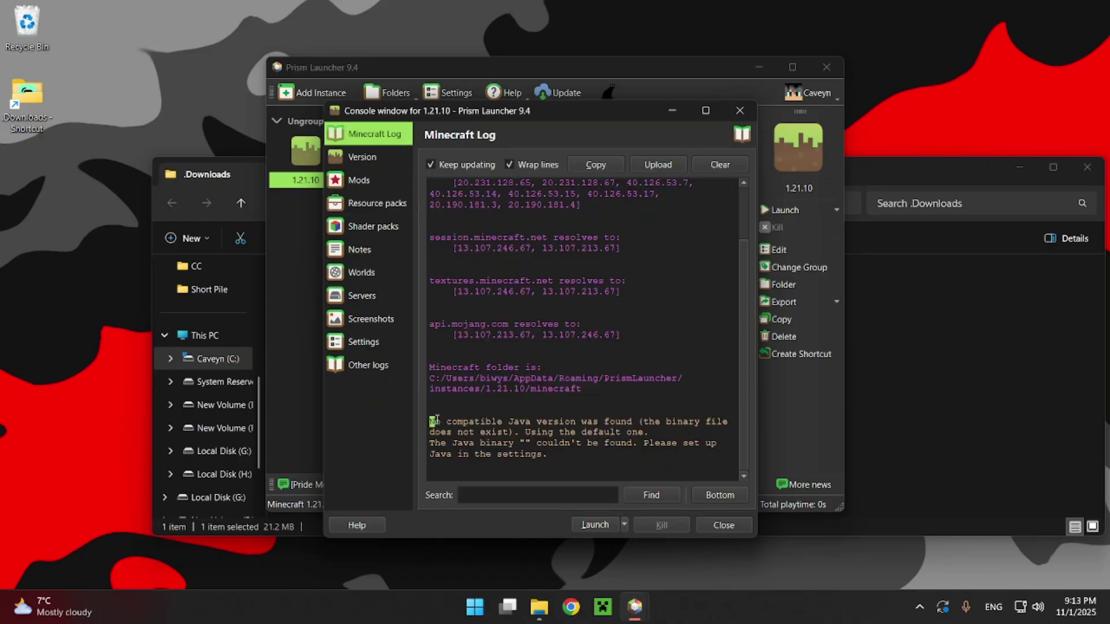
Enable the instance's own Java installation and assign the auto-detected Java 21.0.8 javaw entry
{"action": "left_click_drag", "start_coordinate": [511, 421], "coordinate": [636, 422]}
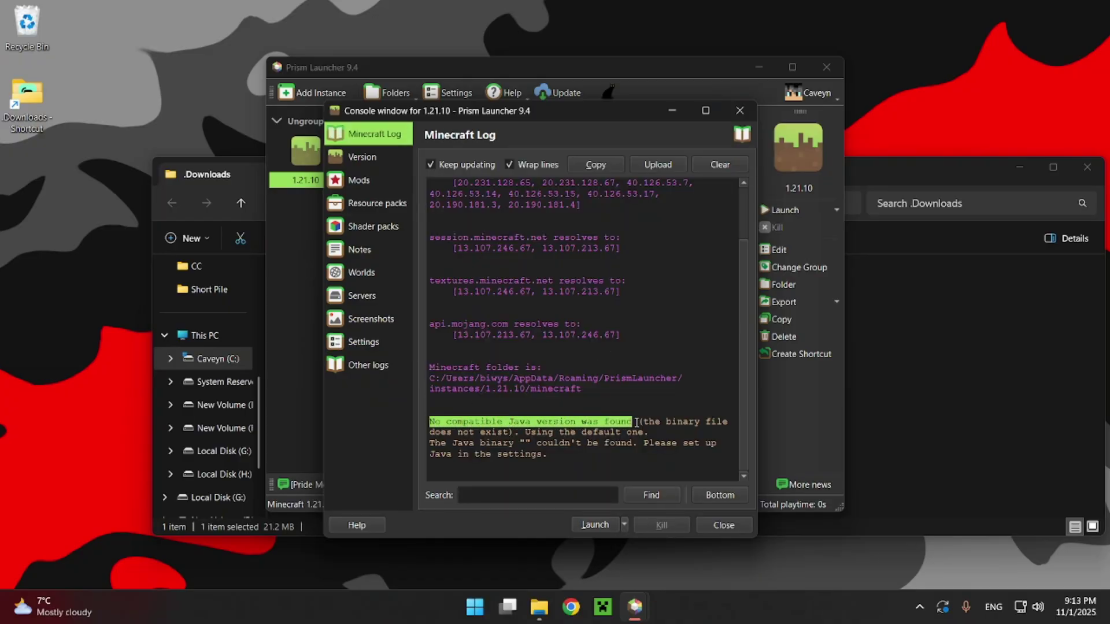
{"action": "left_click", "coordinate": [644, 421]}
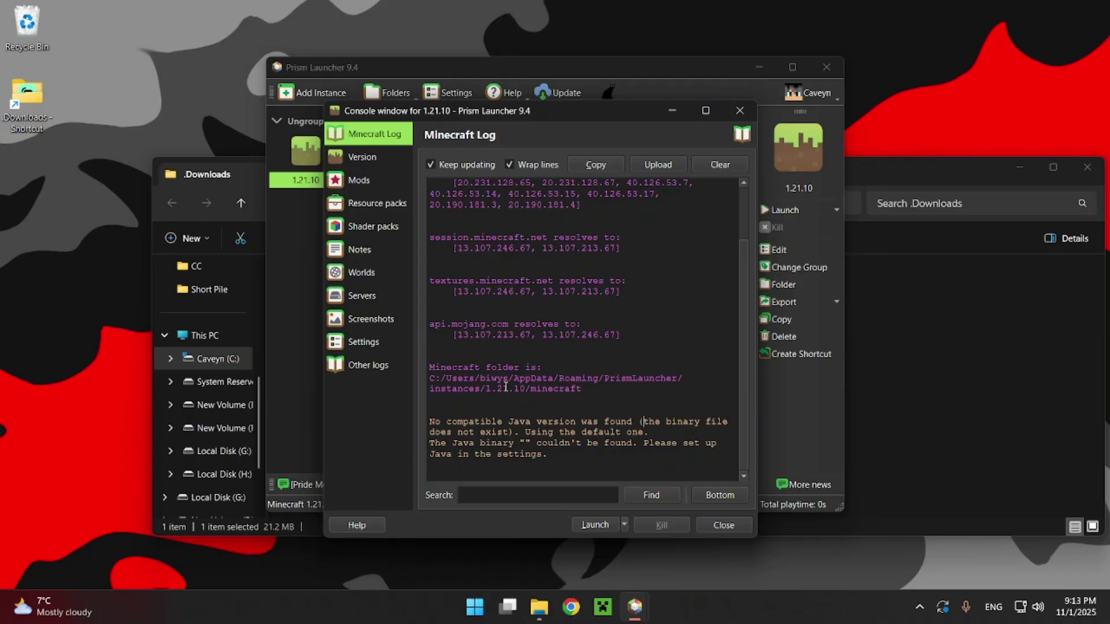
{"action": "left_click", "coordinate": [356, 346]}
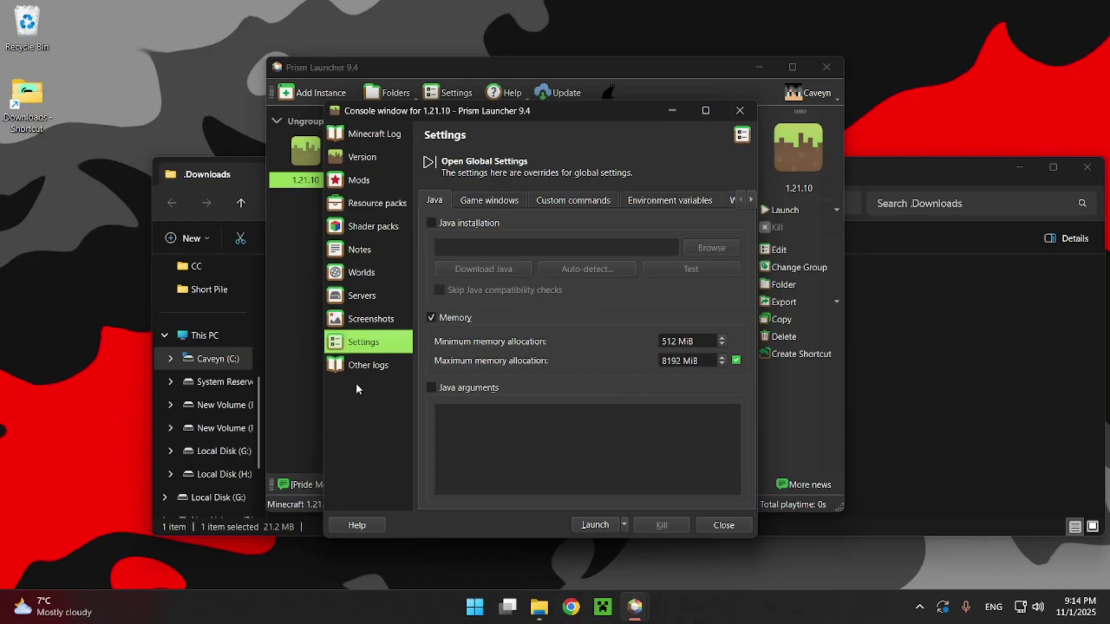
{"action": "left_click", "coordinate": [432, 224]}
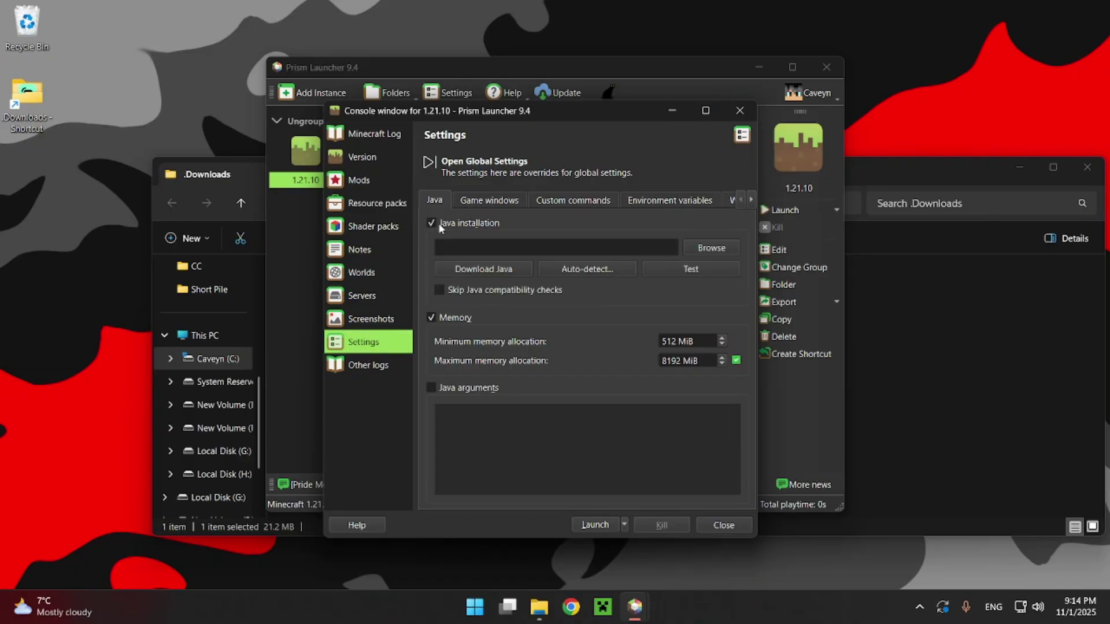
{"action": "left_click", "coordinate": [579, 270]}
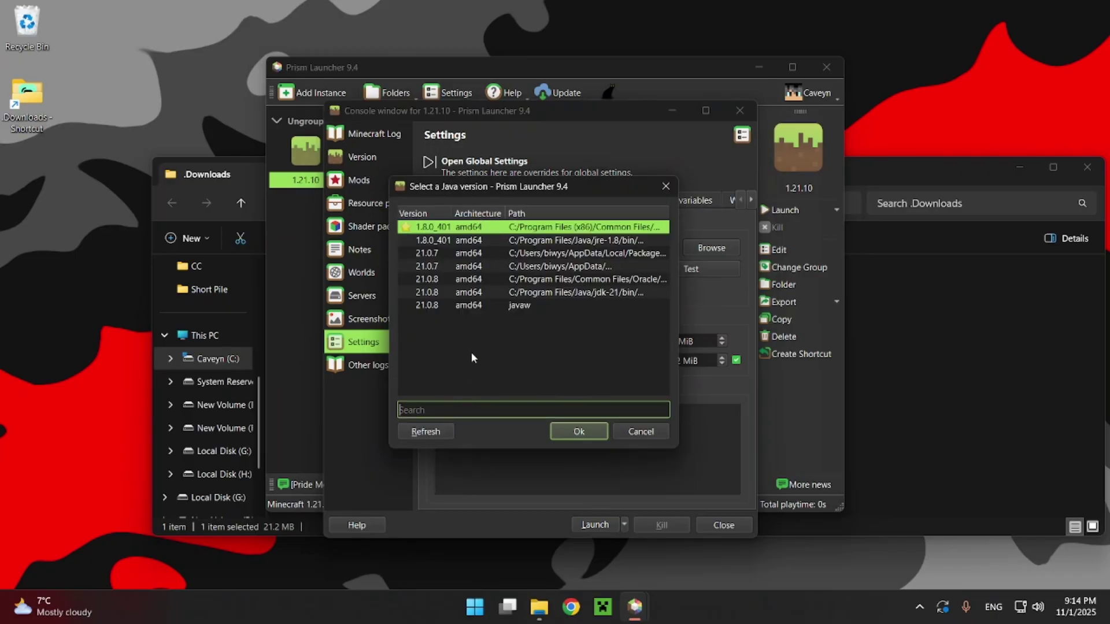
{"action": "left_click", "coordinate": [465, 304]}
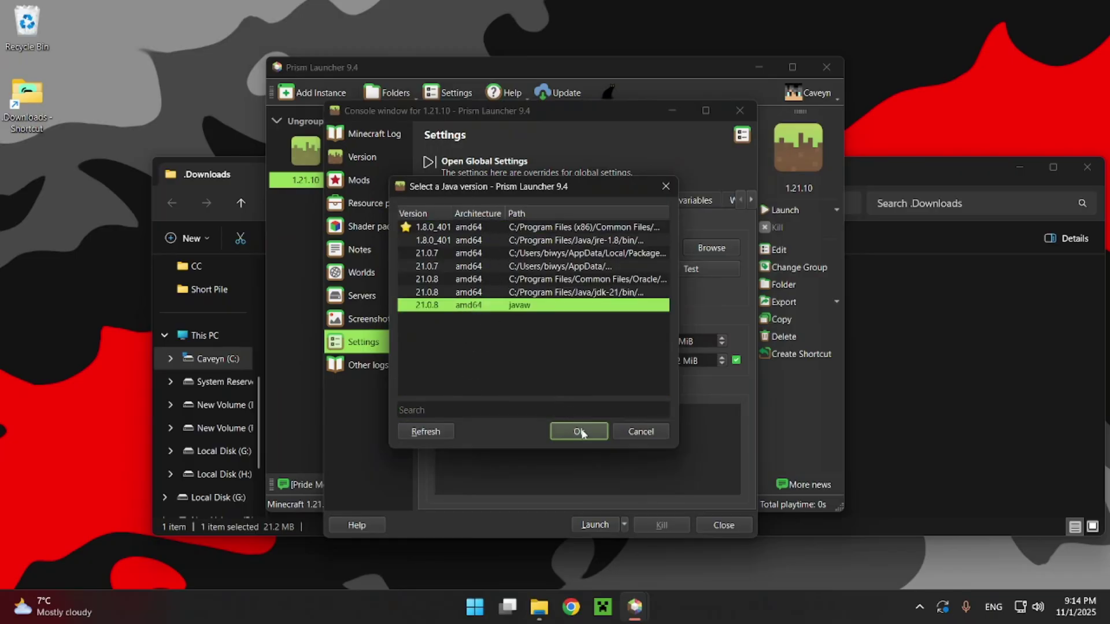
{"action": "left_click", "coordinate": [580, 432]}
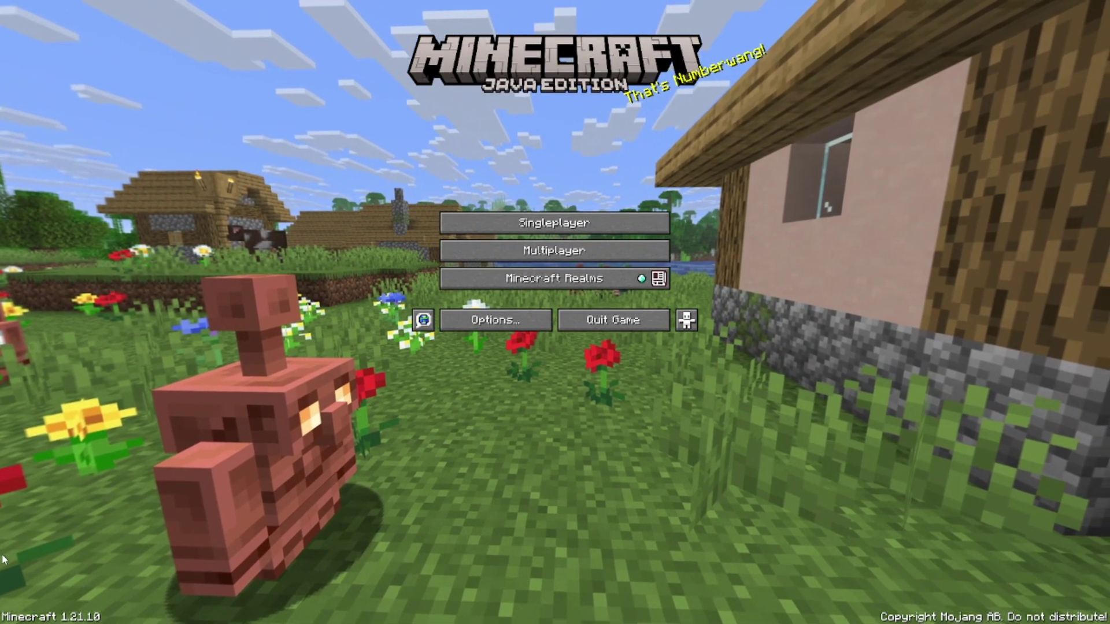
Review Minecraft's video settings in the game options and return to the title screen
{"action": "left_click", "coordinate": [496, 320]}
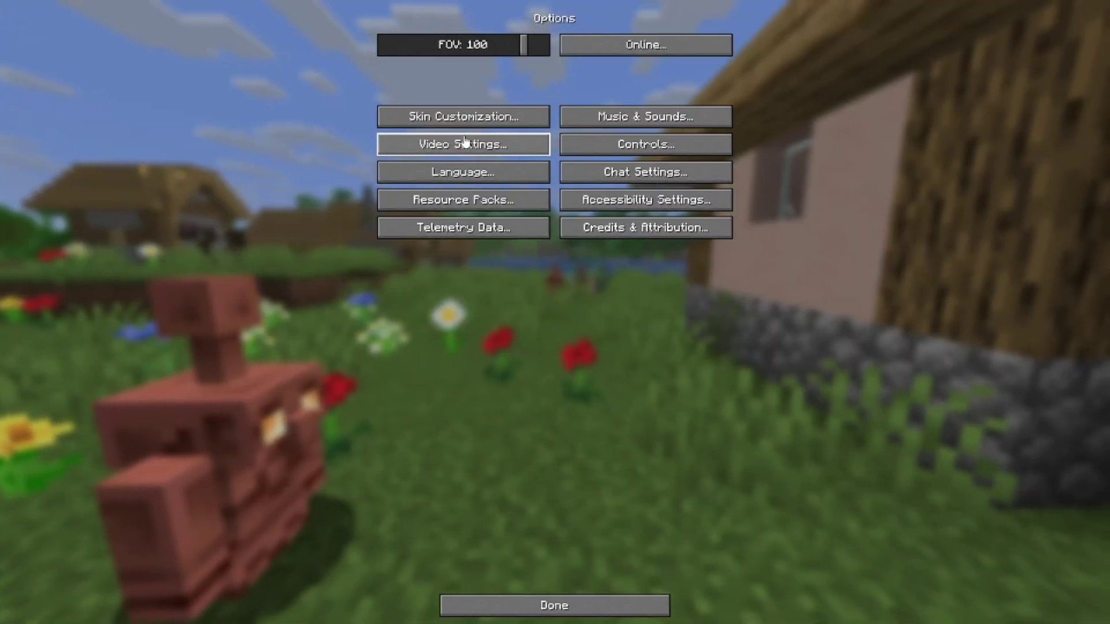
{"action": "left_click", "coordinate": [465, 142]}
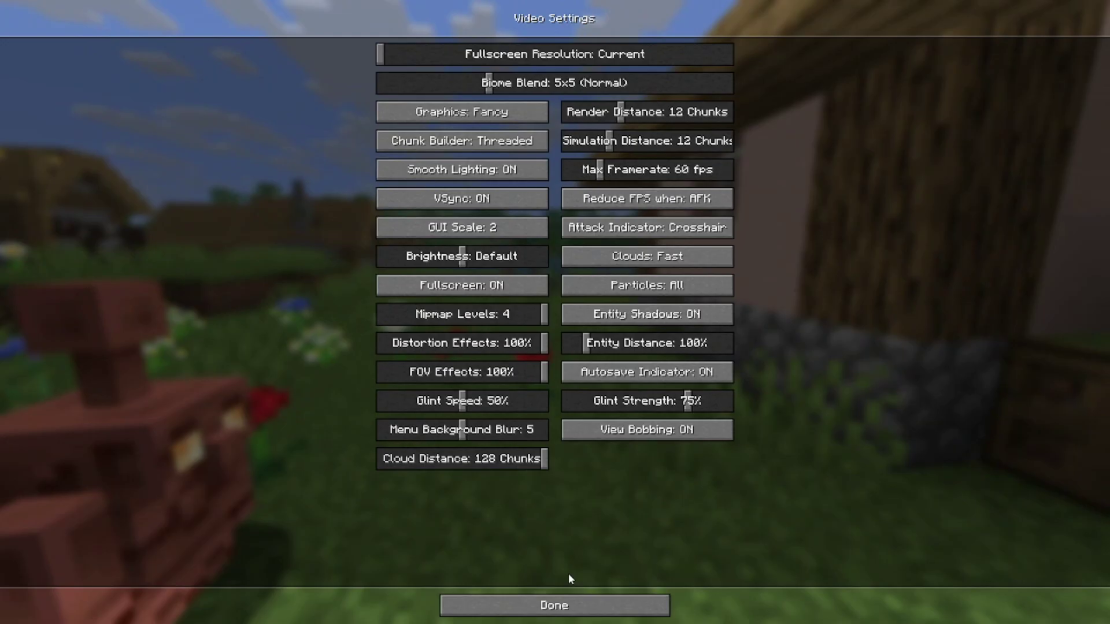
{"action": "left_click", "coordinate": [552, 605]}
{"action": "left_click", "coordinate": [552, 604]}
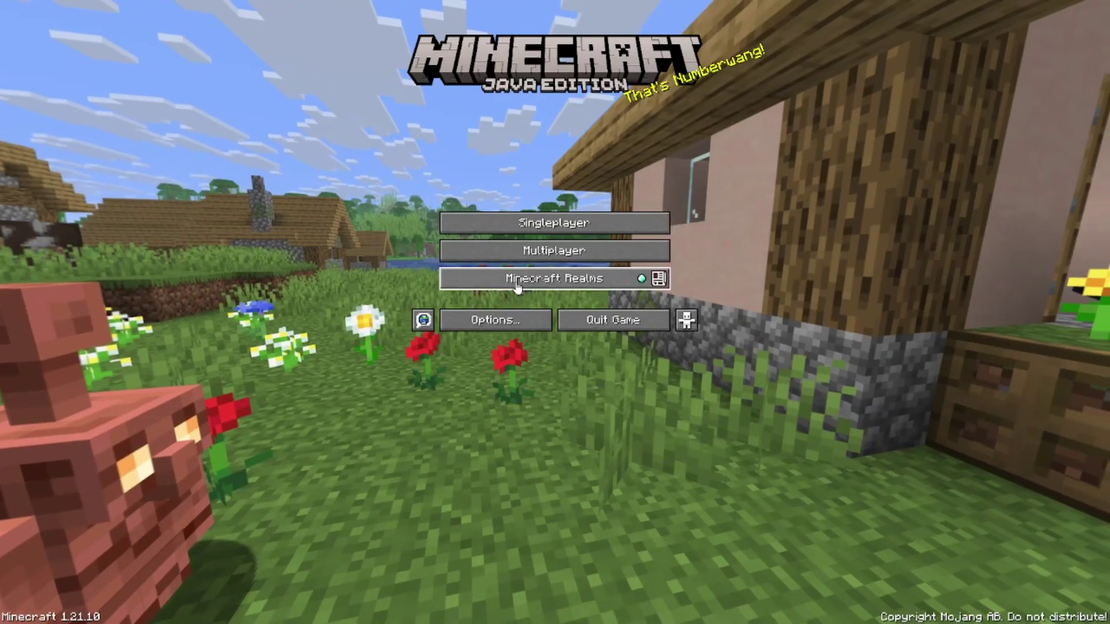
Add a multiplayer server with the address hypixel.net and join it
{"action": "left_click", "coordinate": [516, 251]}
{"action": "left_click", "coordinate": [431, 369]}
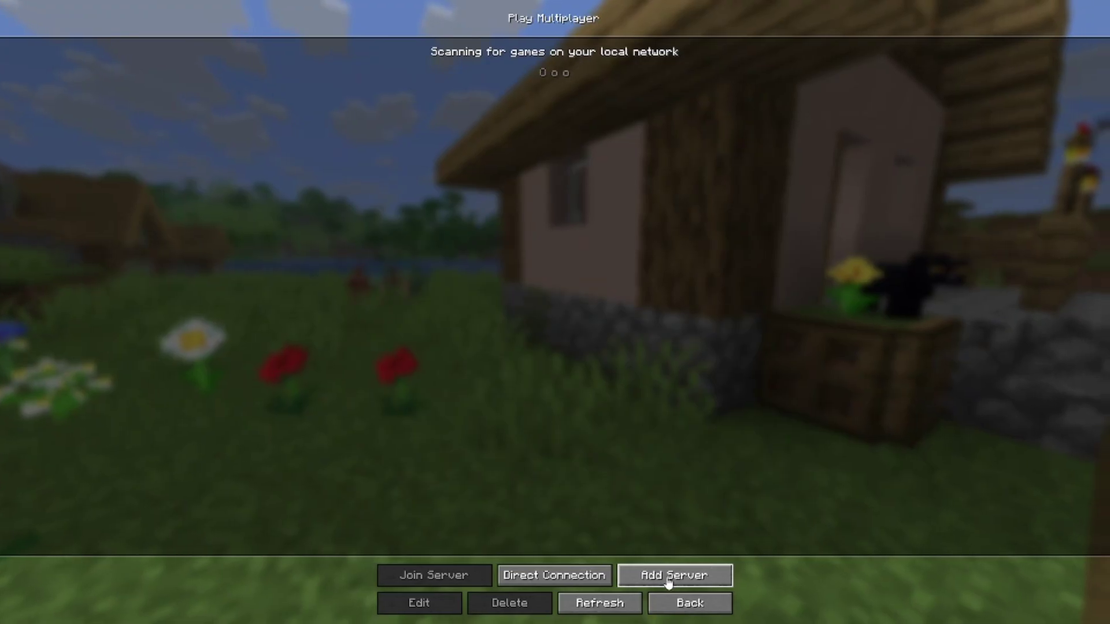
{"action": "left_click", "coordinate": [666, 582]}
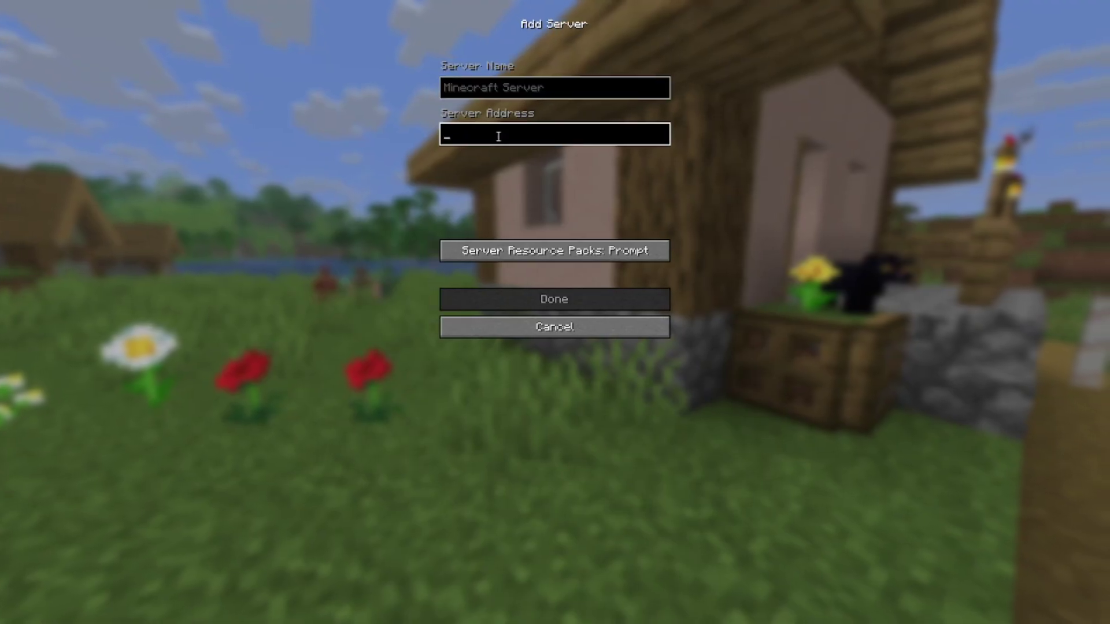
{"action": "type", "text": "hypix"}
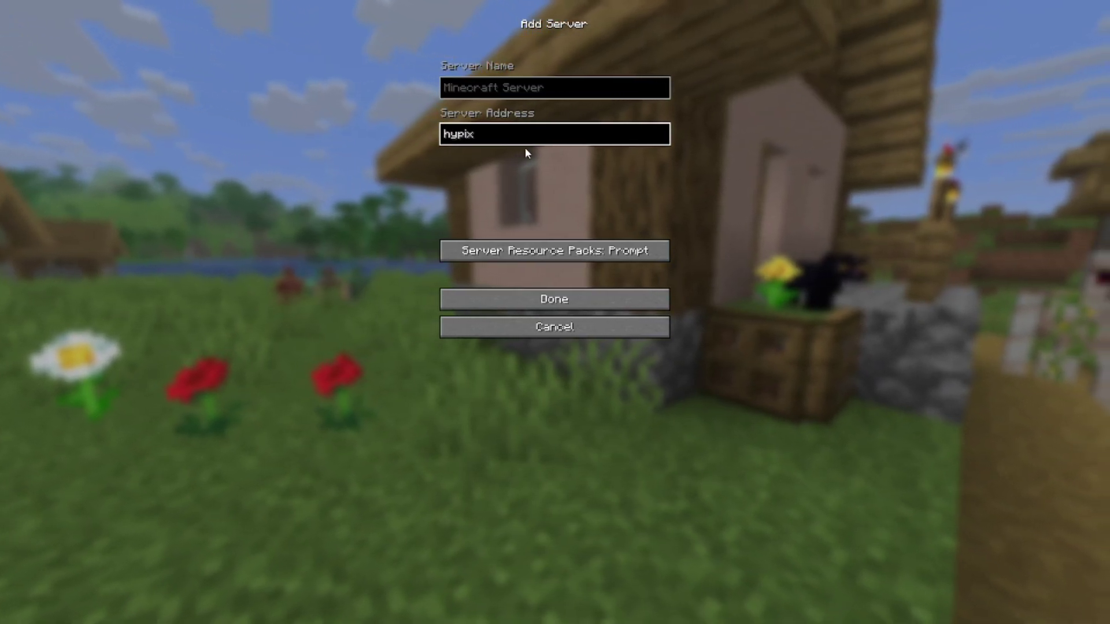
{"action": "type", "text": "el.net"}
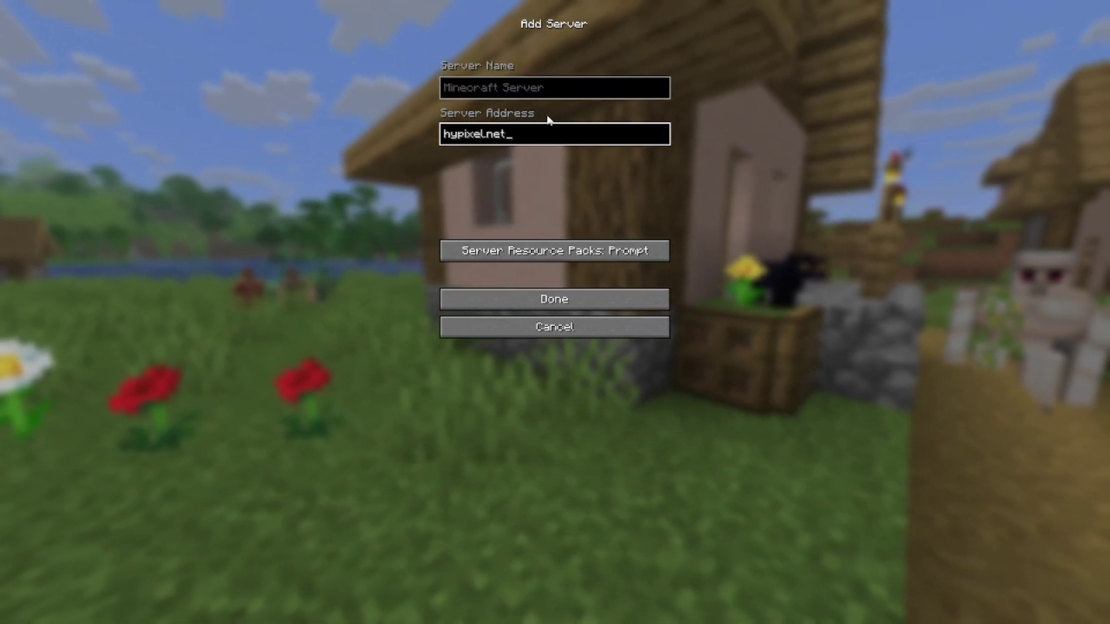
{"action": "left_click", "coordinate": [553, 300]}
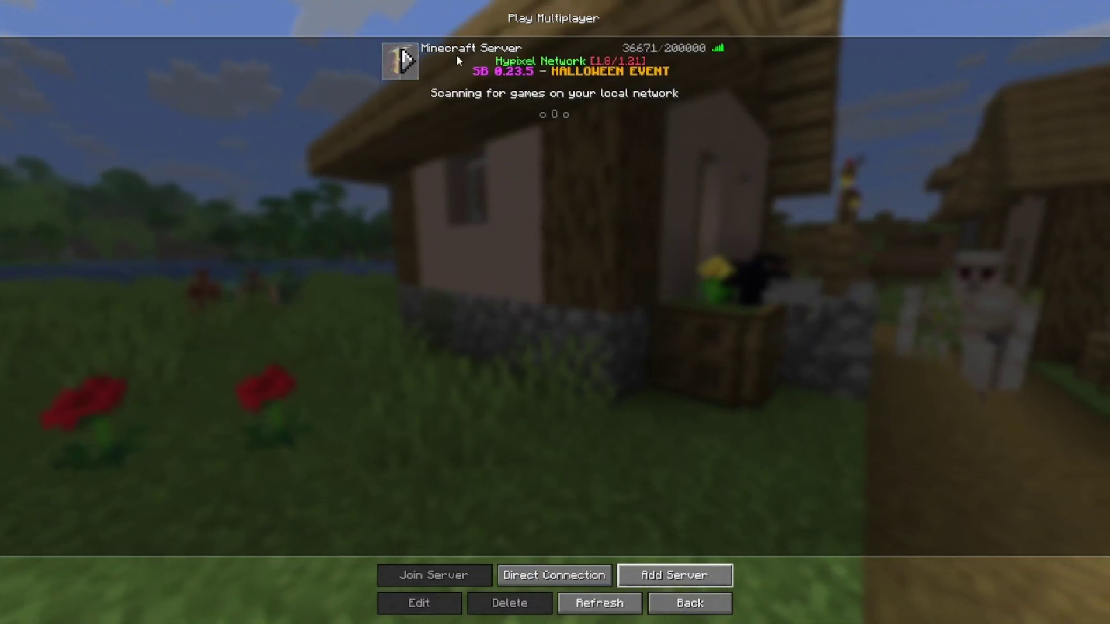
{"action": "left_click", "coordinate": [408, 63]}
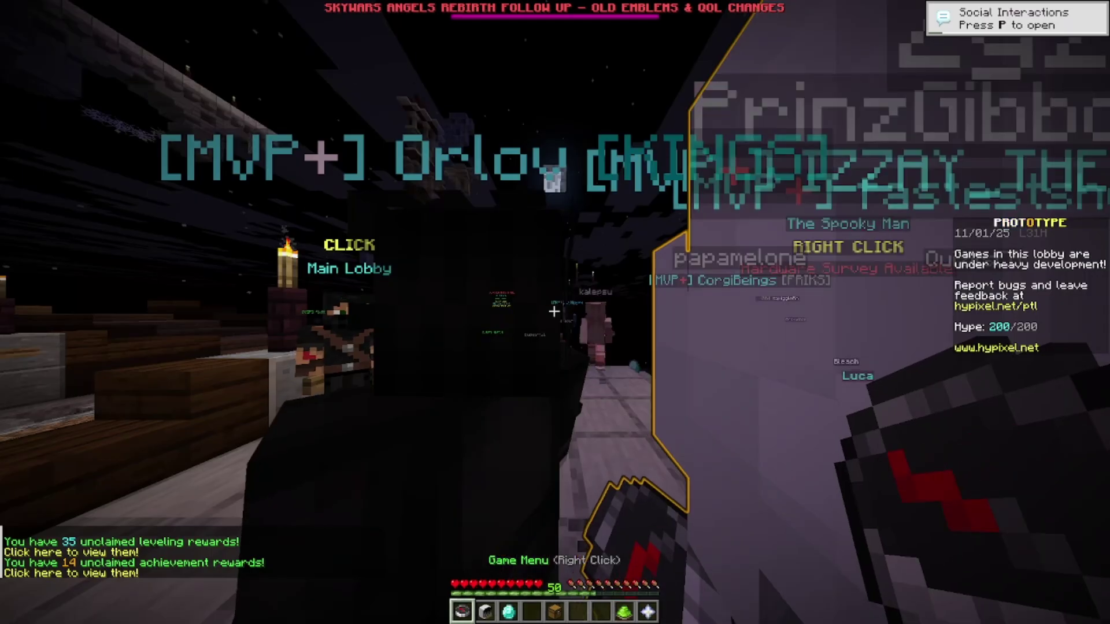
Walk through the prototype lobby to the Parkour Challenge start plate and begin the parkour
{"action": "scroll", "coordinate": [554, 312], "scroll_direction": "down", "scroll_amount": 4}
{"action": "scroll", "coordinate": [553, 311], "scroll_direction": "up", "scroll_amount": 1}
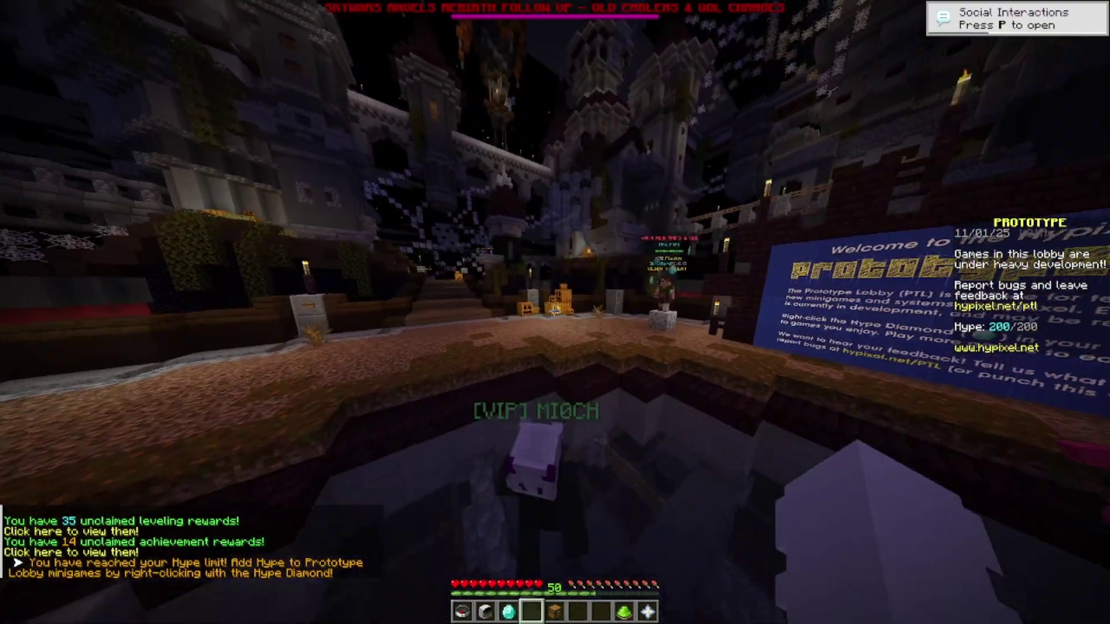
{"action": "key", "text": "w"}
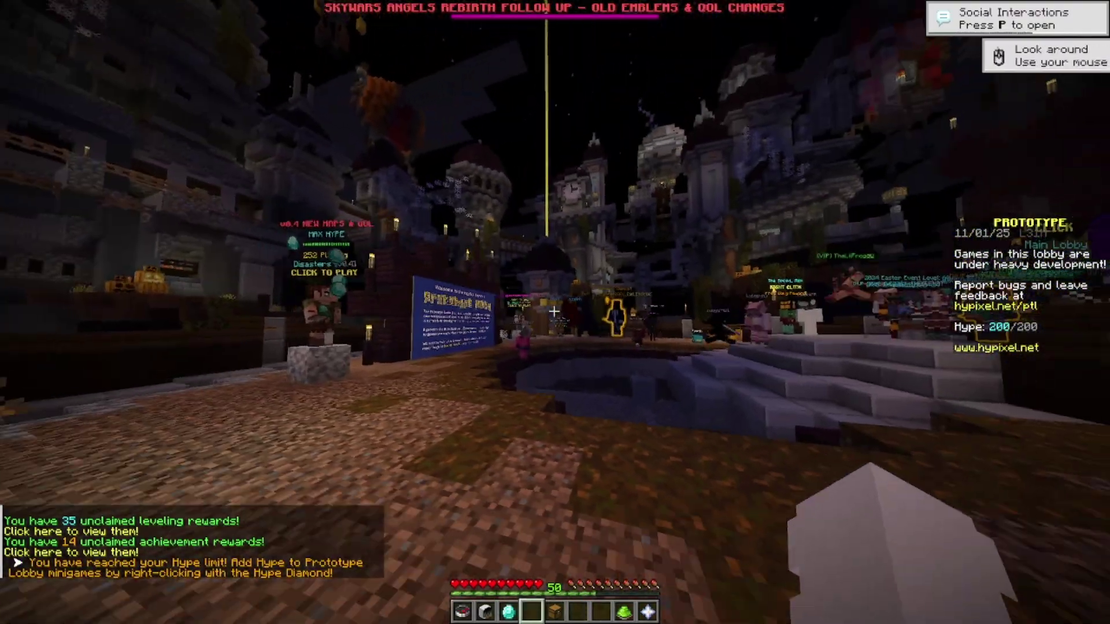
{"action": "key", "text": "w"}
{"action": "key", "text": "w"}
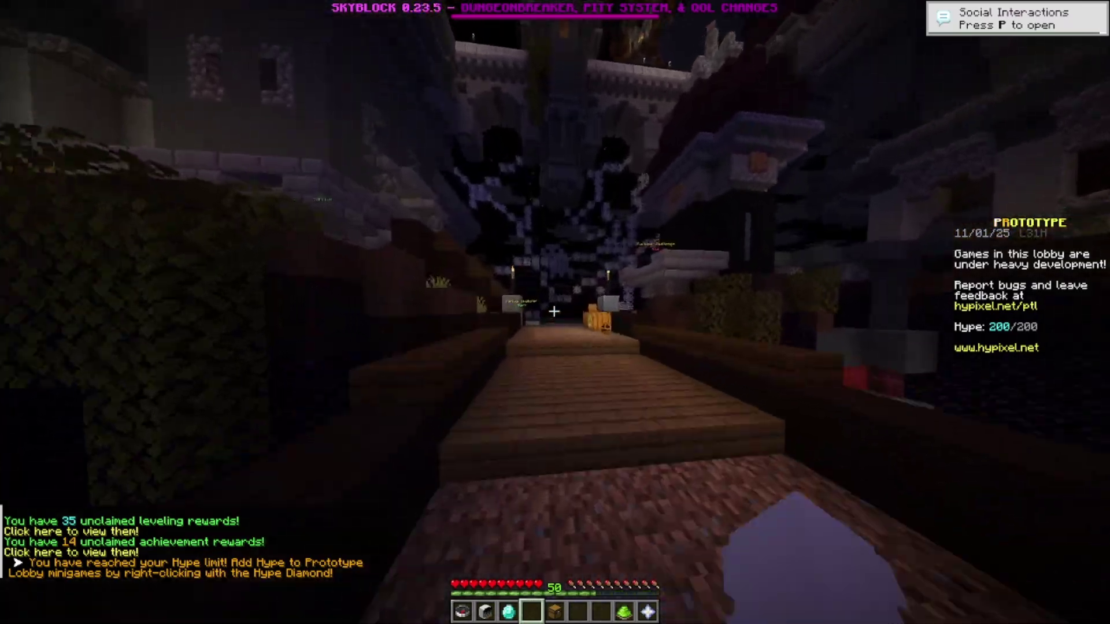
{"action": "key", "text": "w"}
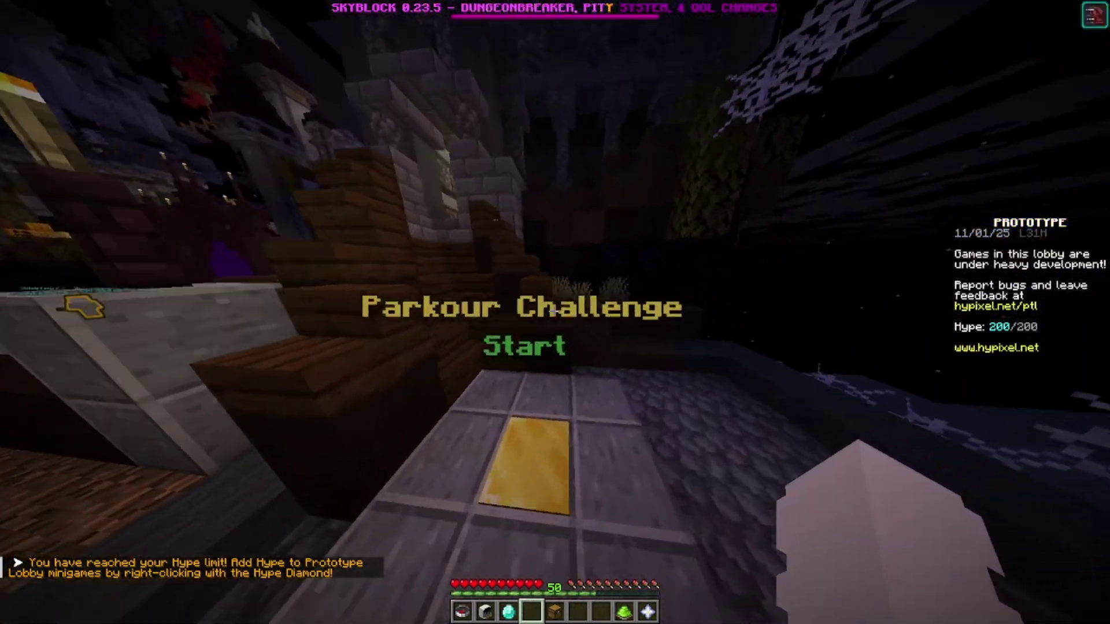
{"action": "key", "text": "w"}
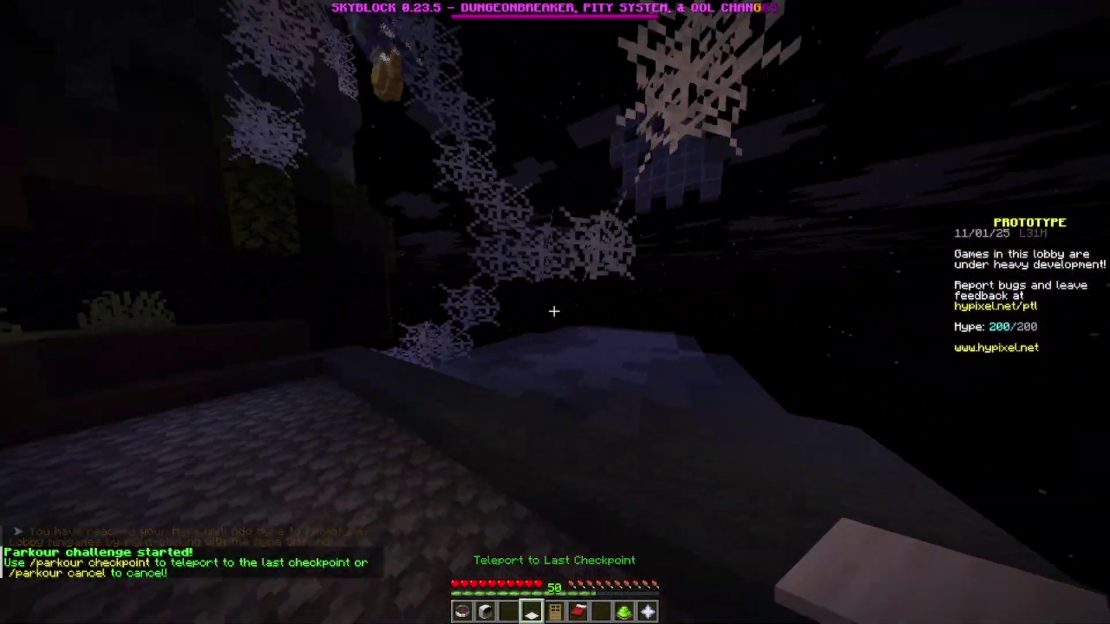
Move through the stone passage onto the bridge and view the character from the front in third person
{"action": "key", "text": "w"}
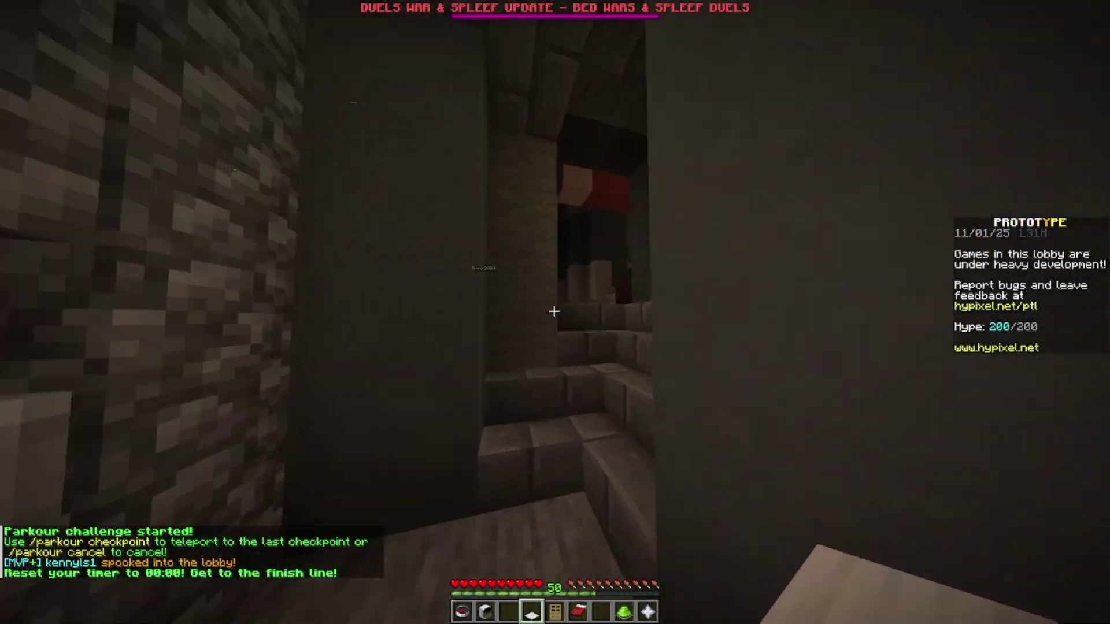
{"action": "key", "text": "w"}
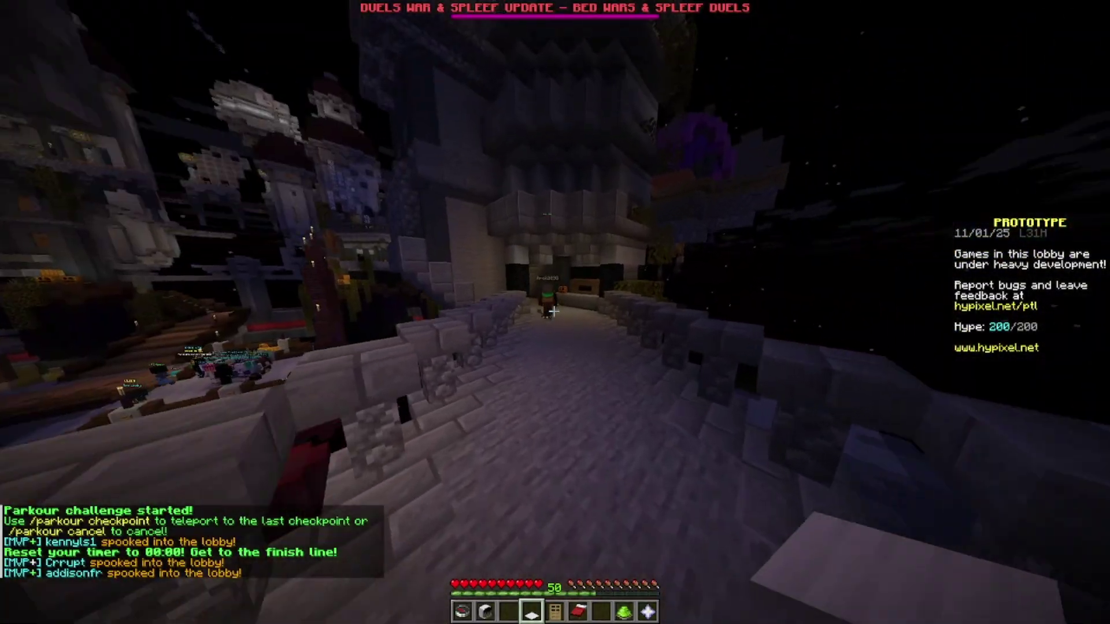
{"action": "key", "text": "w"}
{"action": "key", "text": "6"}
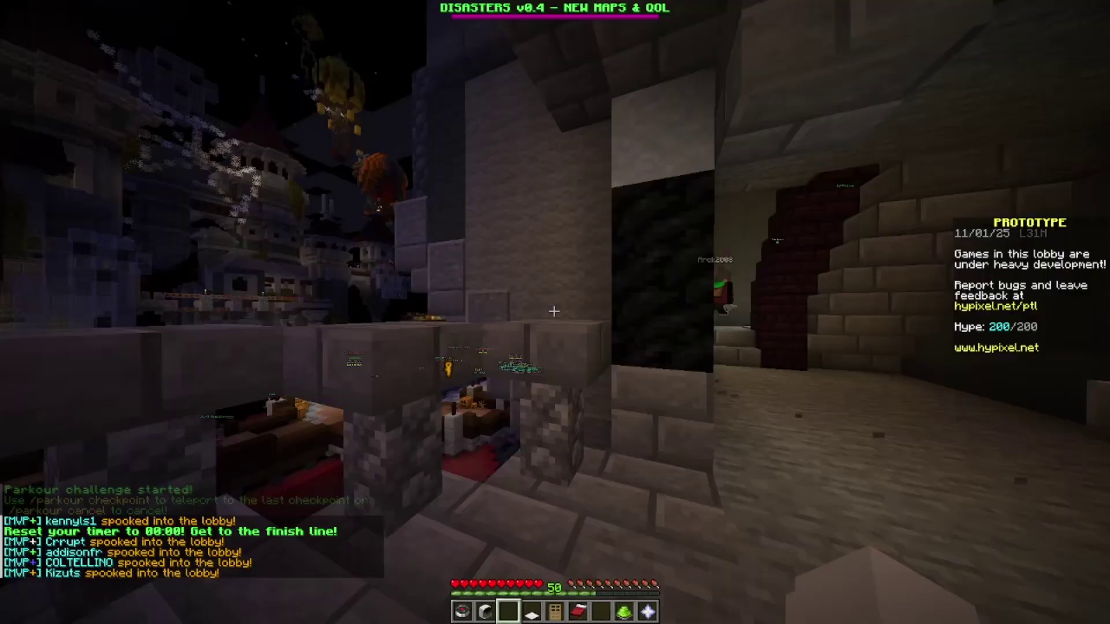
{"action": "key", "text": "2"}
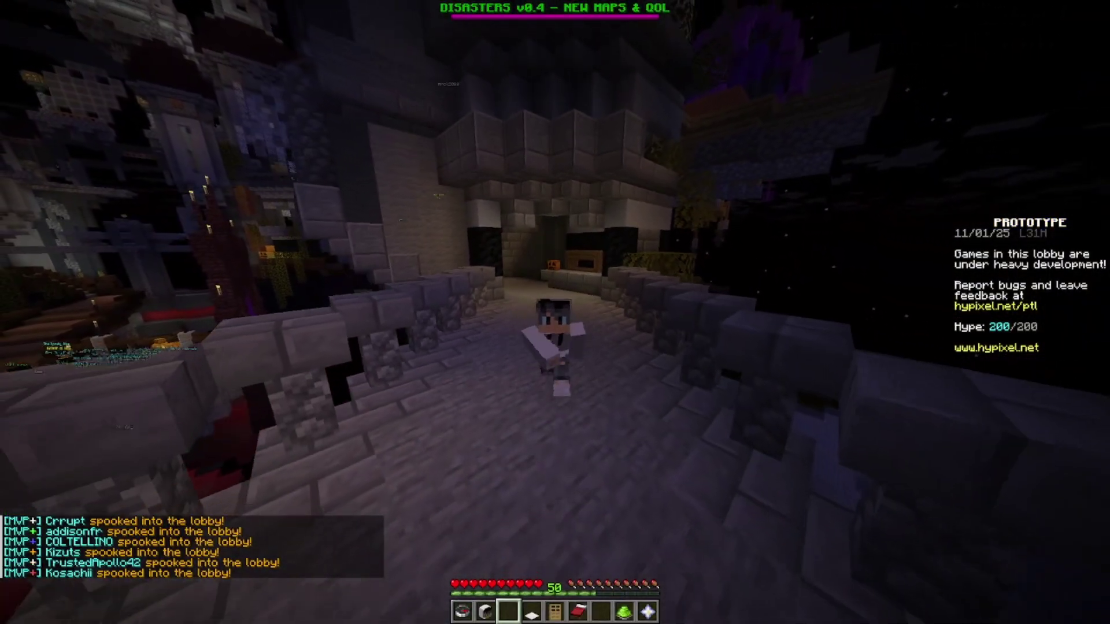
{"action": "key", "text": "s"}
{"action": "key", "text": "s"}
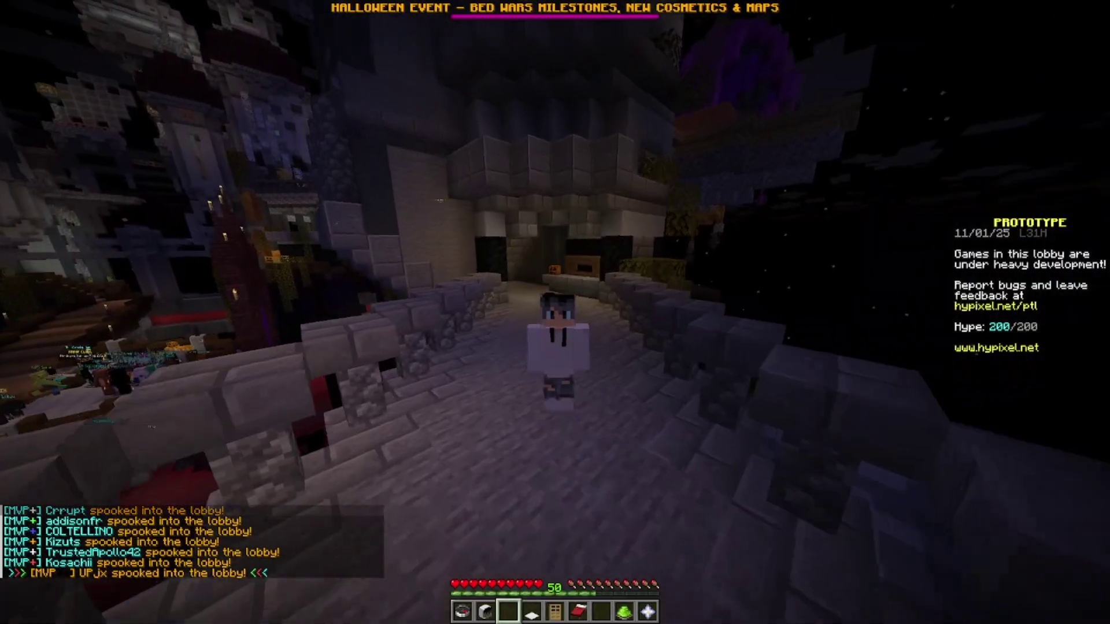